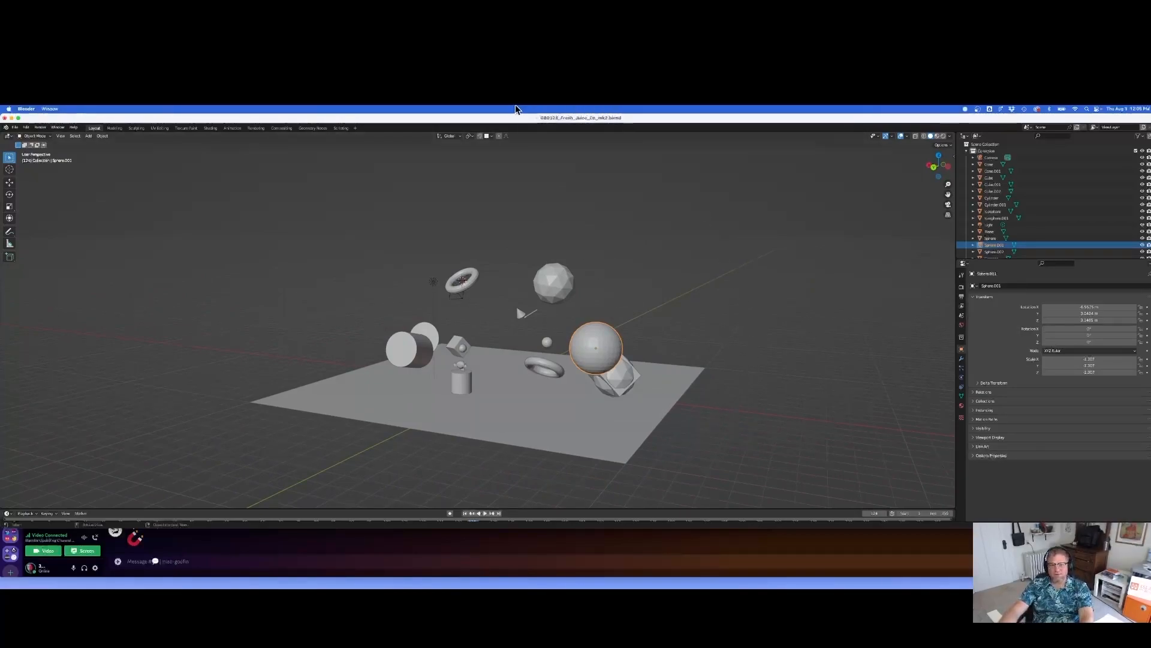
- Isolate the selected sphere in local view and enter Edit Mode on its mesh
left_click(500, 136)
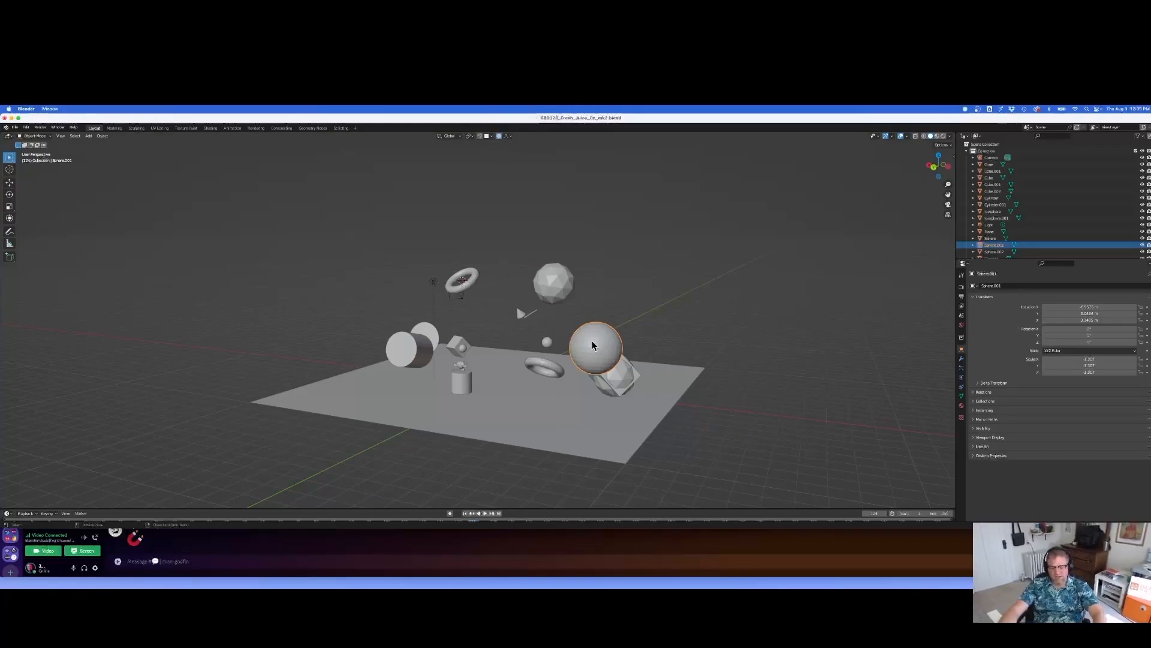
key("KP_Divide")
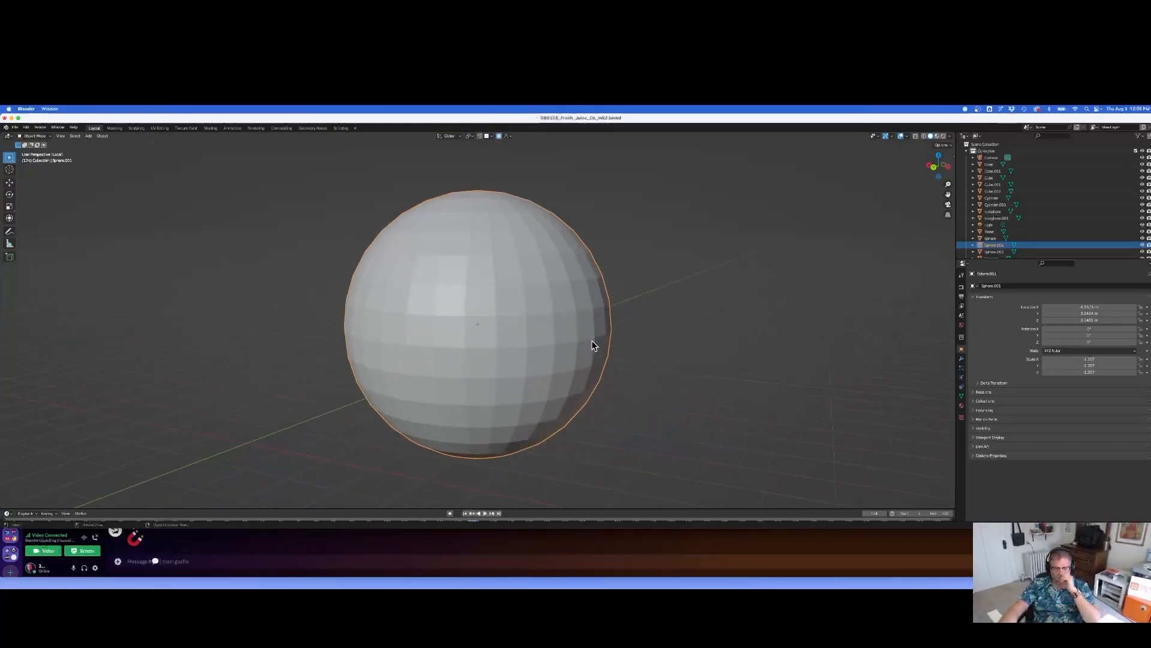
scroll(593, 343, "down", 4)
middle_click_drag(593, 343, 766, 386)
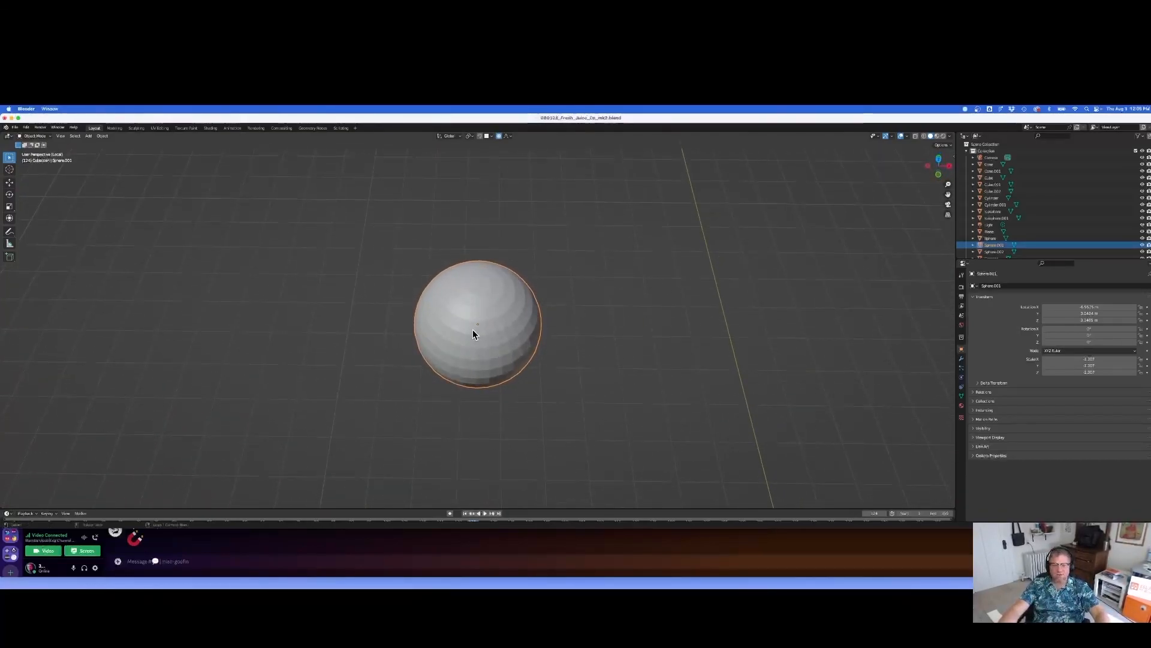
key("Tab")
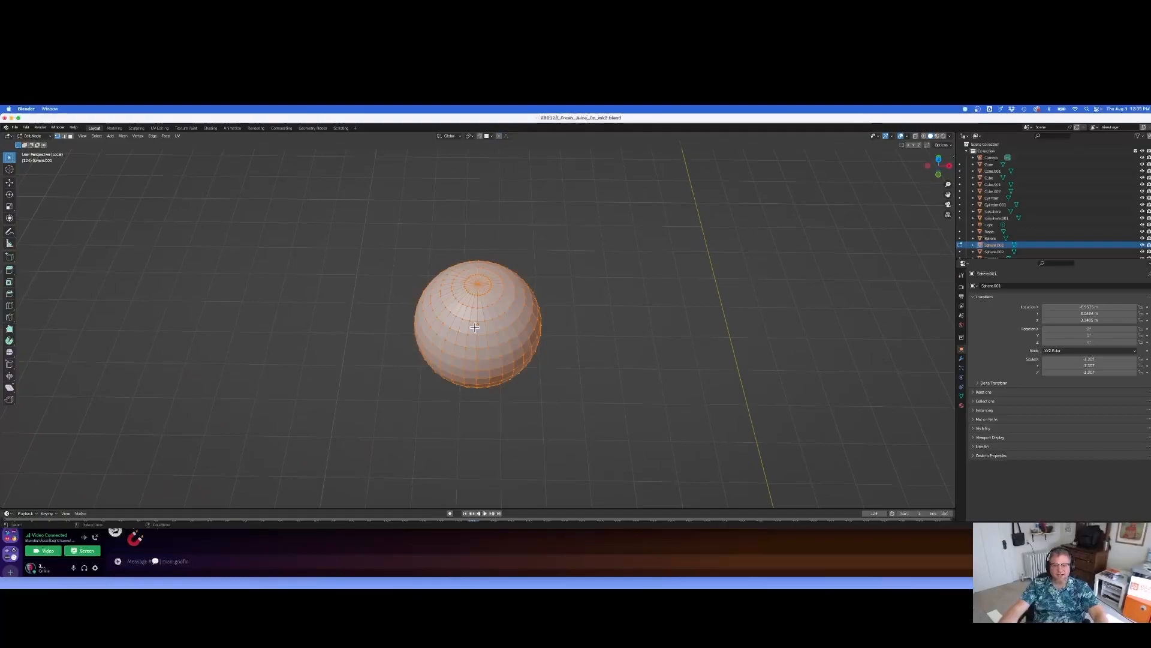
middle_click_drag(487, 390, 599, 376)
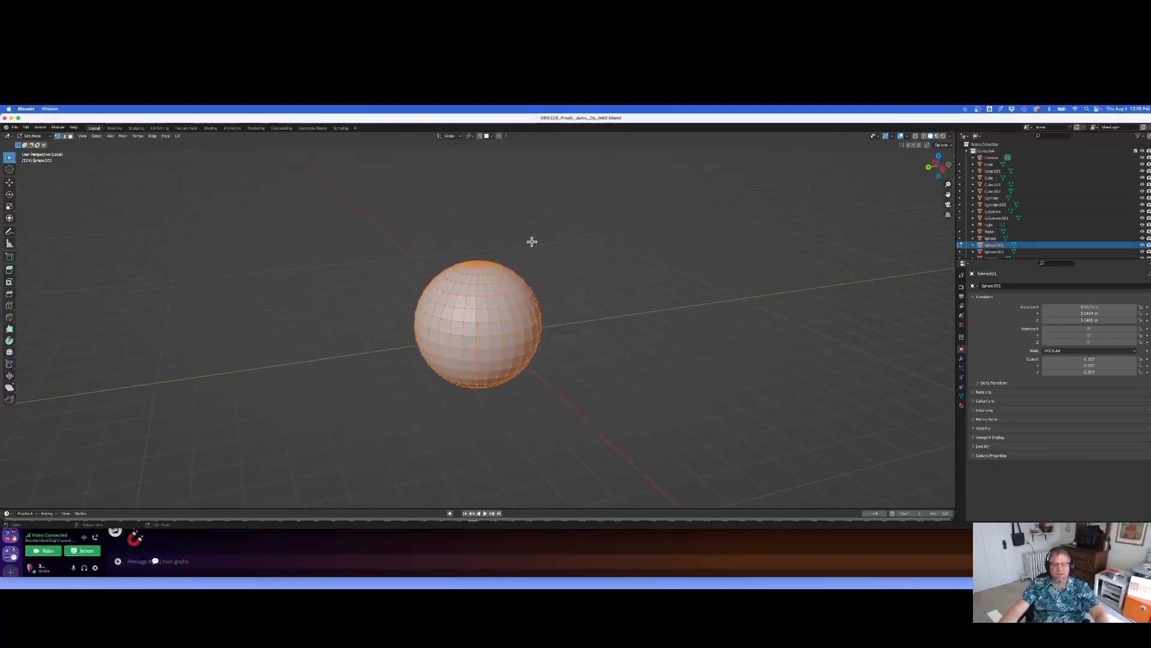
- Switch to face selection and select only the ring of faces around the sphere's top pole
left_click(70, 136)
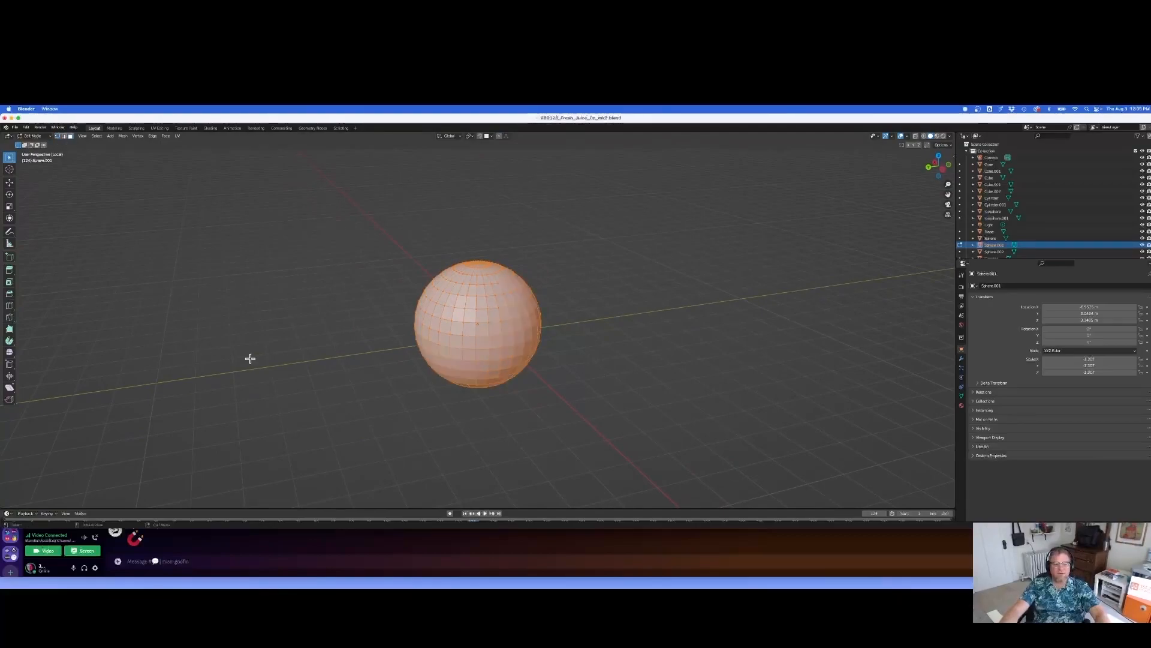
left_click(562, 337)
middle_click_drag(478, 426, 427, 455)
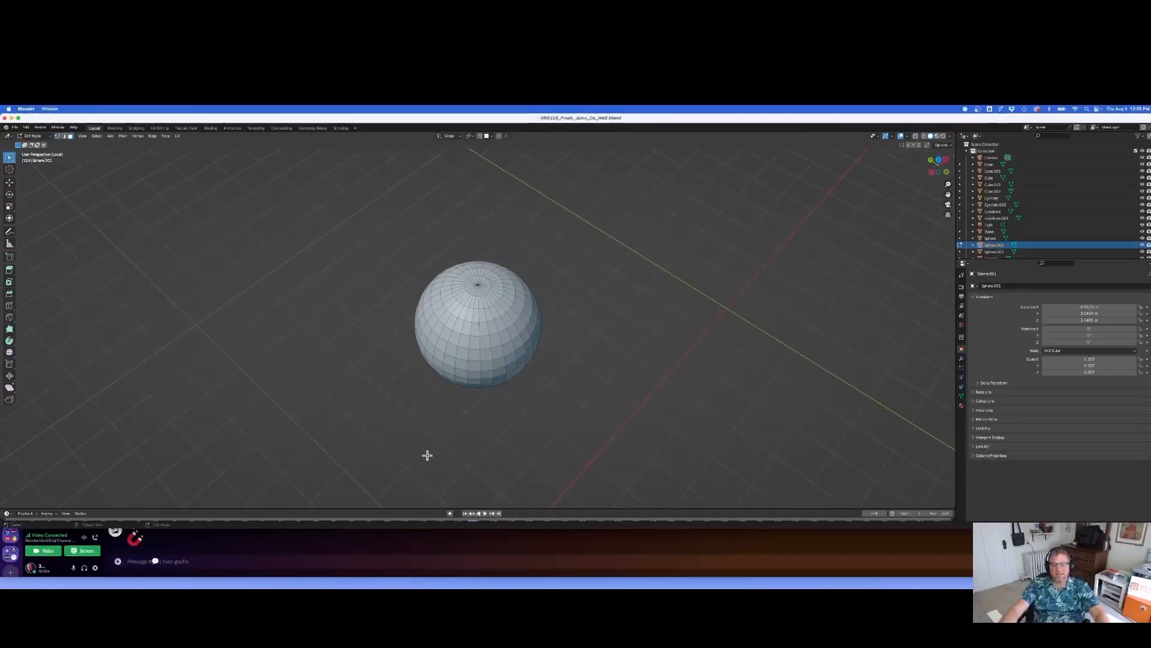
left_click(478, 284)
middle_click_drag(512, 352, 472, 352)
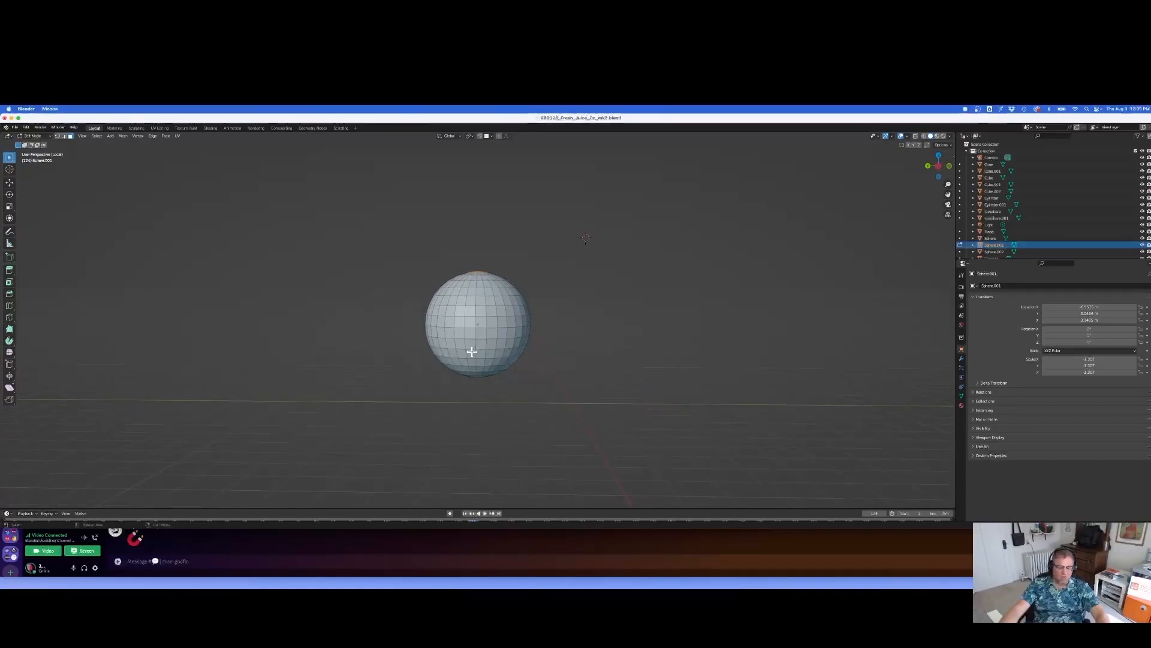
- Try raising the sphere's top faces along Z without proportional editing and undo the move
key("g")
key("z")
left_click(478, 306)
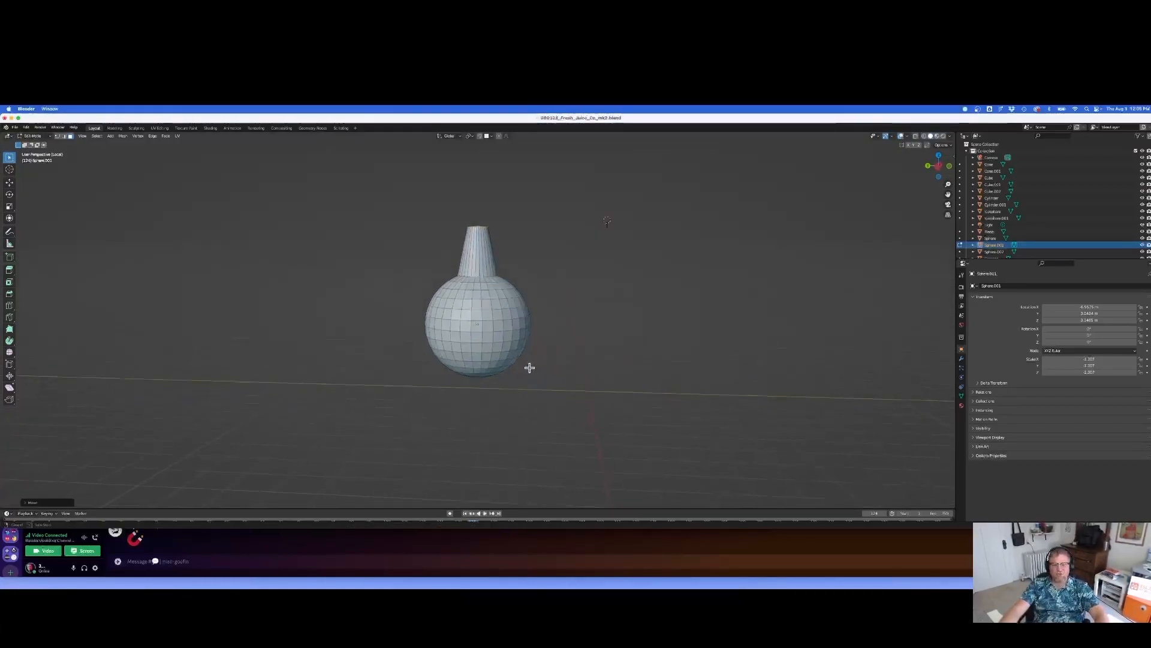
middle_click_drag(529, 368, 460, 385)
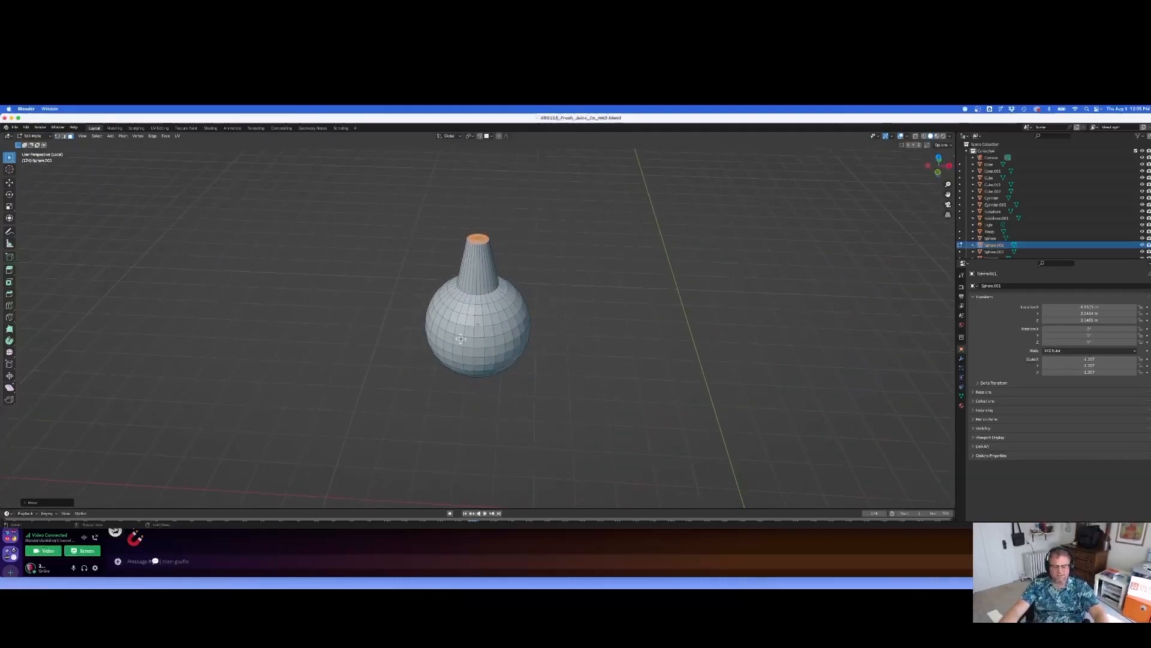
key("ctrl+z")
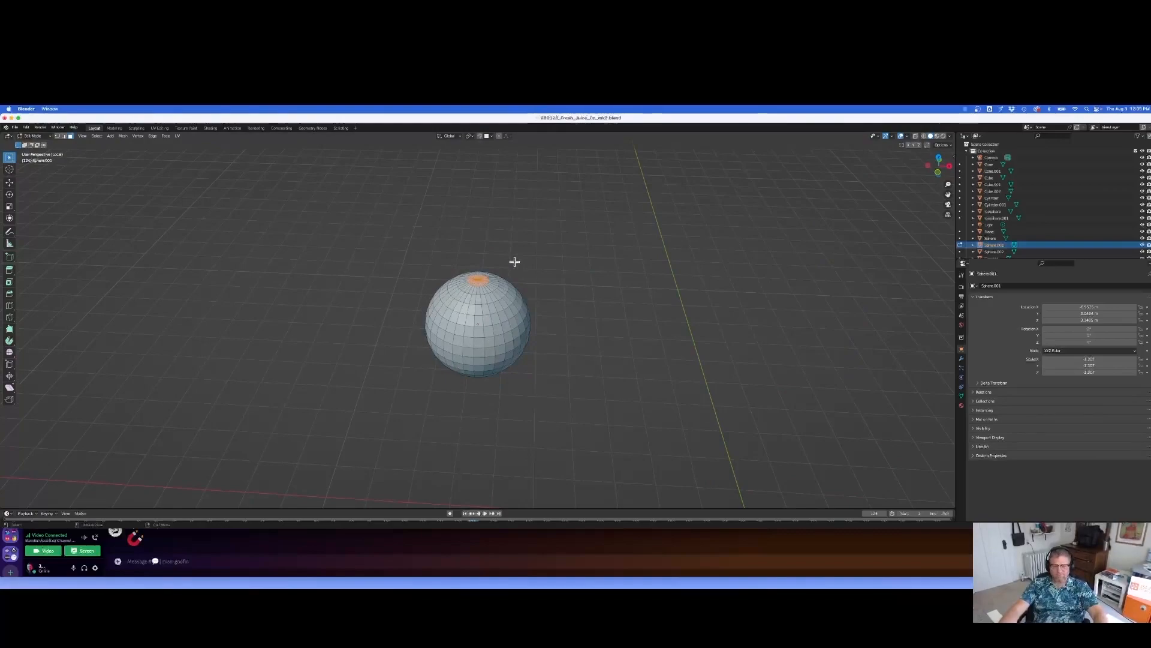
- Turn on proportional editing, try raising the sphere's top faces along Z into a pear shape, and undo the move
middle_click_drag(506, 272, 593, 285)
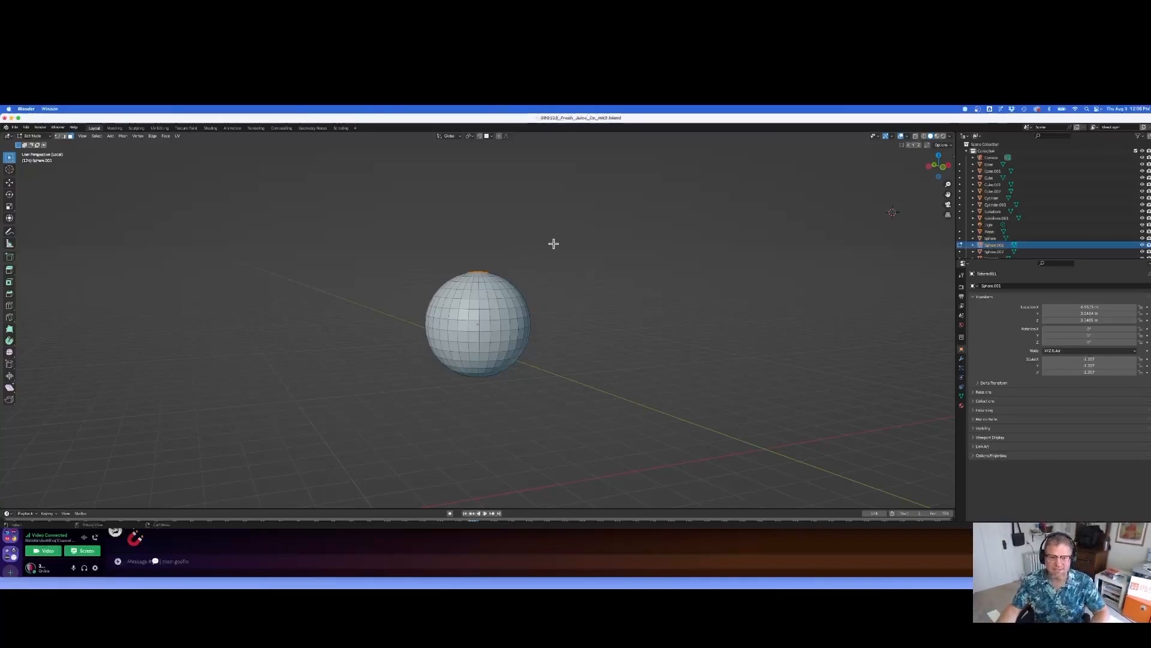
left_click(478, 273)
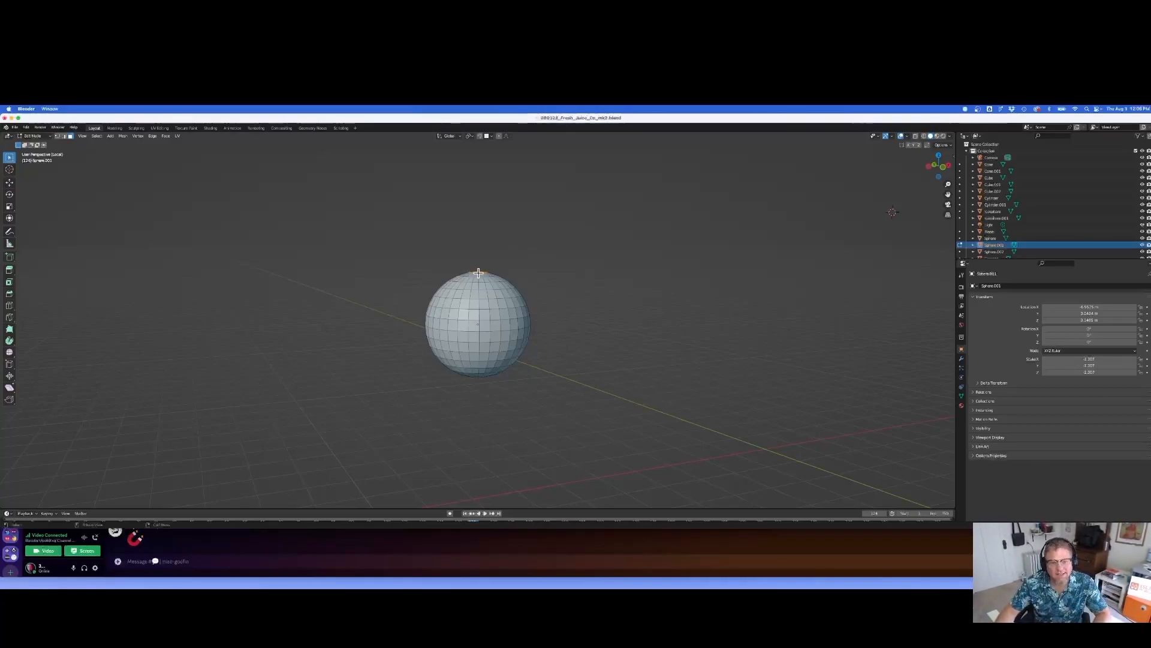
left_click(499, 137)
key("g")
key("z")
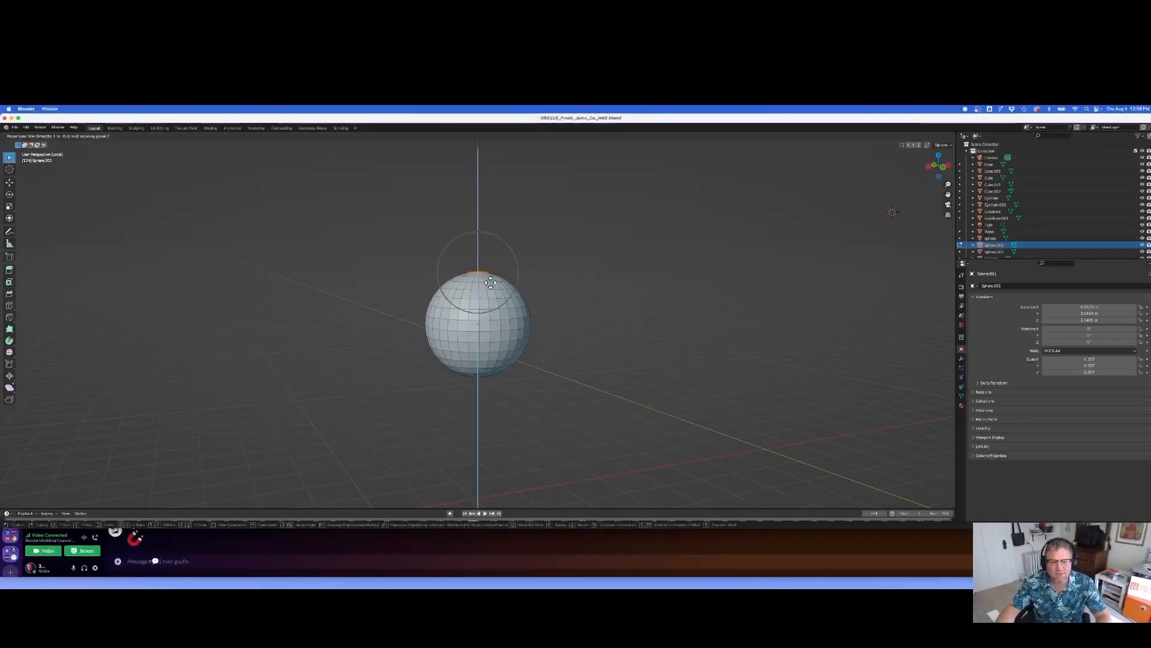
left_click(495, 251)
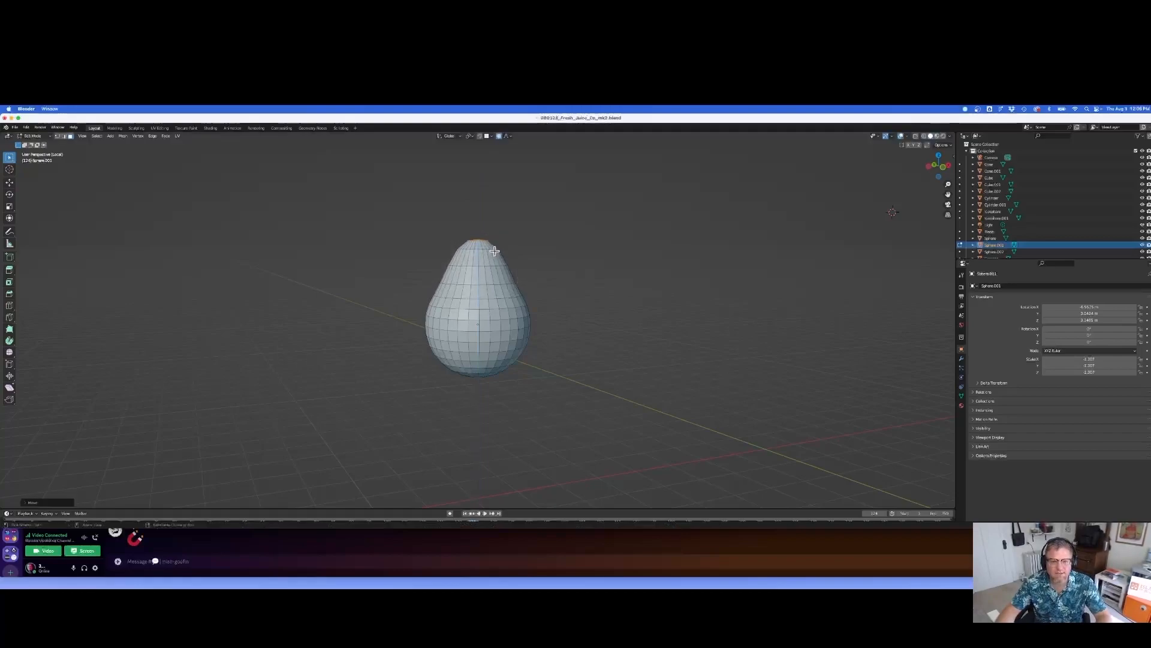
key("ctrl+z")
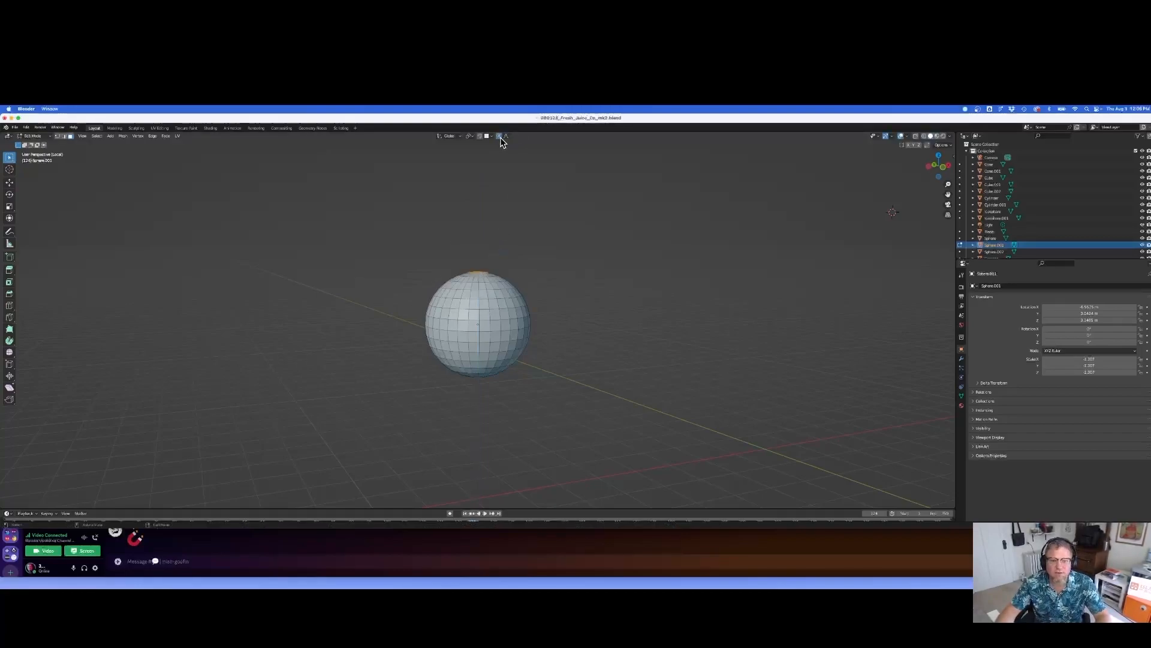
- Try the Z move of the top faces again with proportional editing off, and undo it
key("g")
key("z")
left_click(460, 275)
key("ctrl+z")
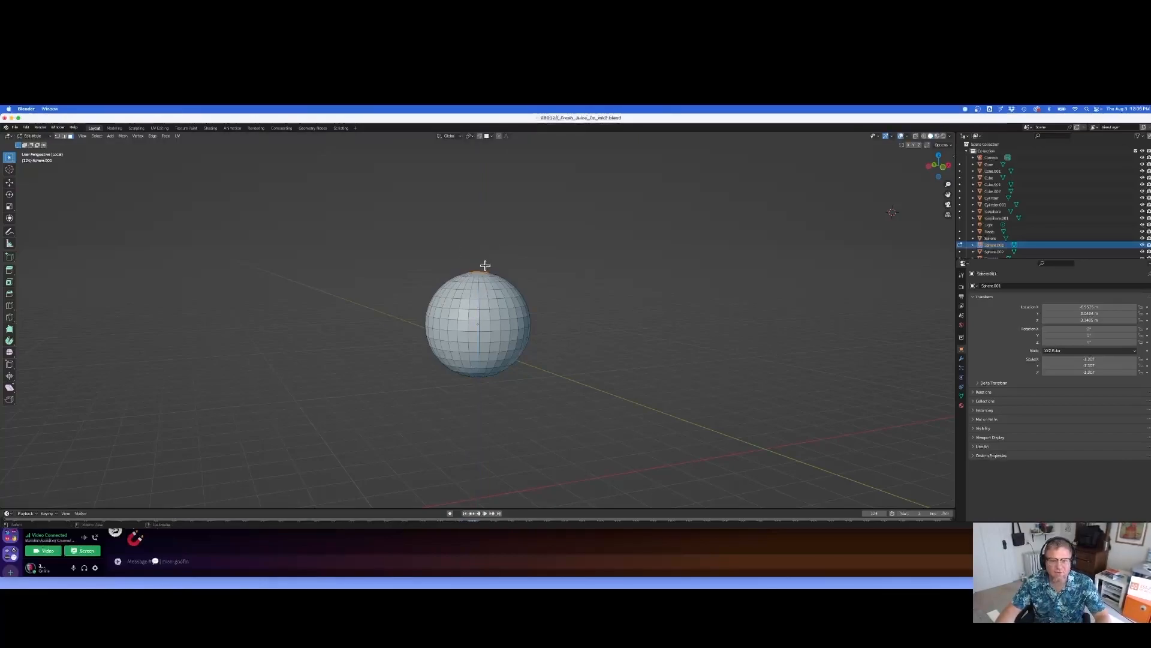
- Try raising the top faces along Z with Smooth proportional falloff and an enlarged influence radius to form an egg, and undo the move
left_click(507, 137)
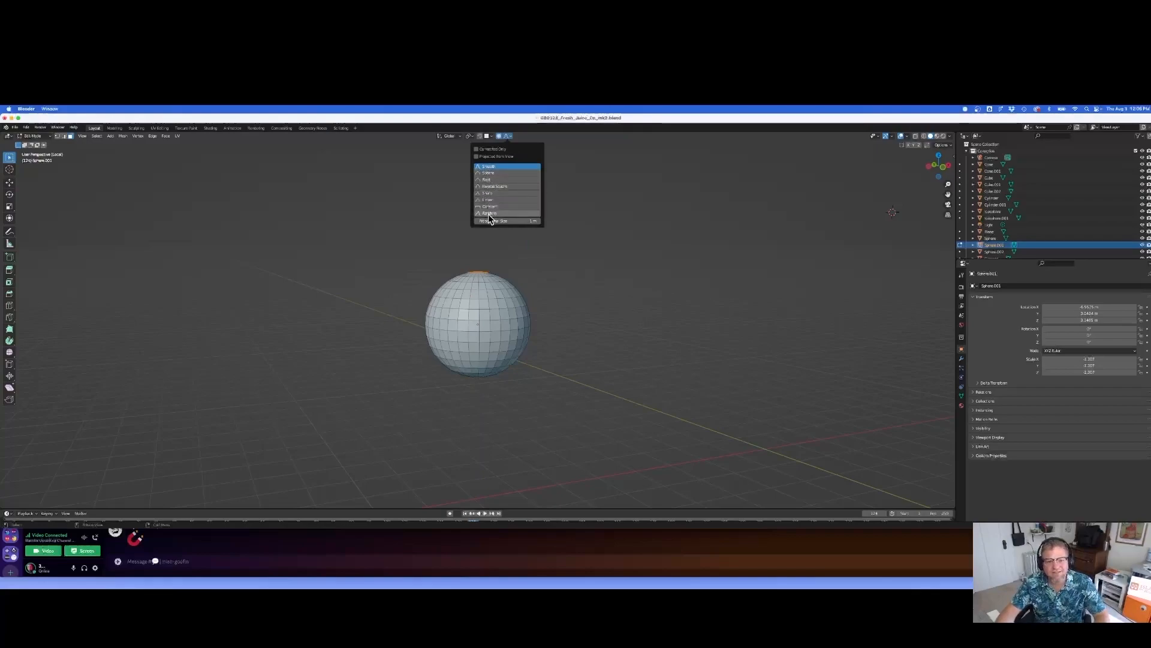
left_click(491, 171)
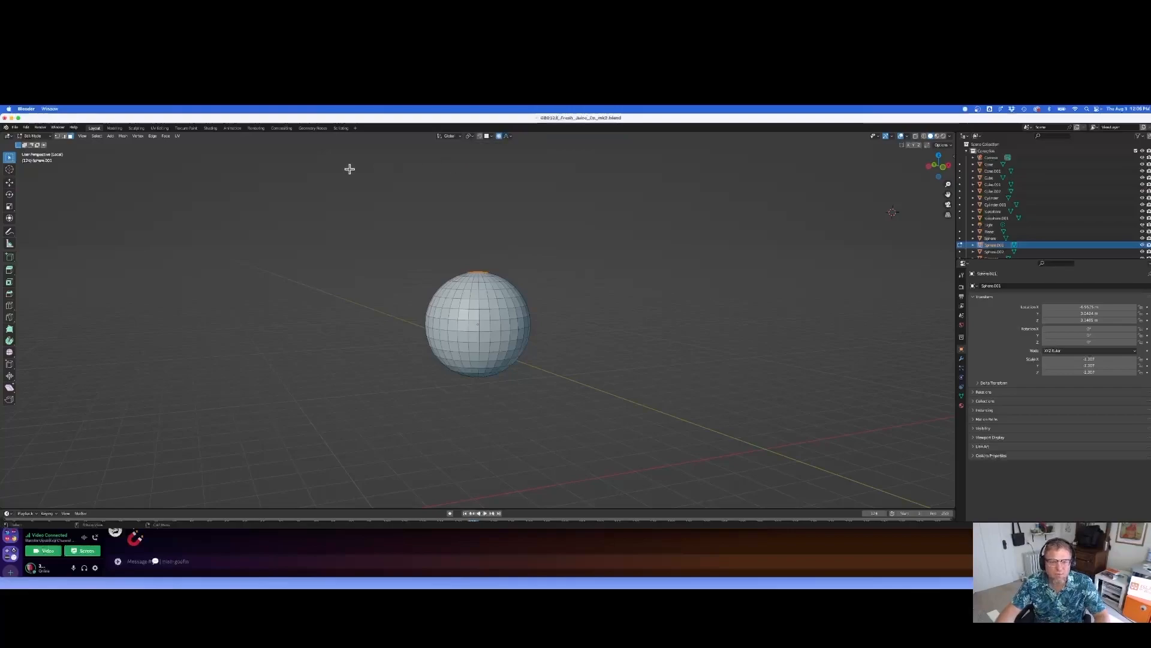
key("g")
key("z")
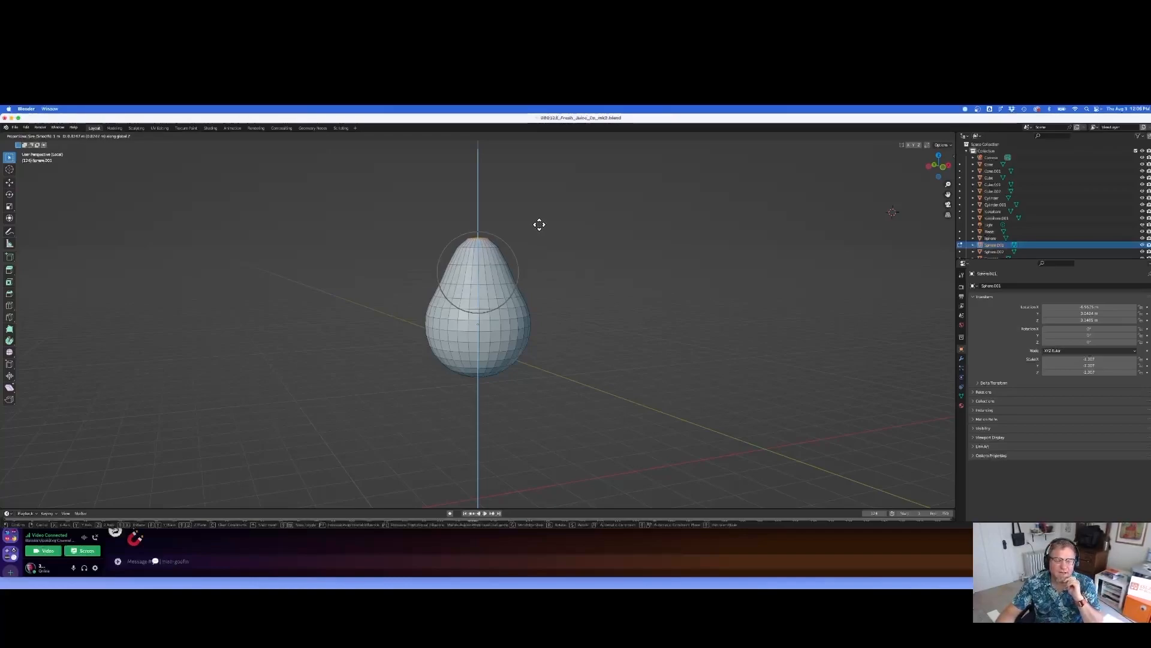
scroll(539, 225, "down", 8)
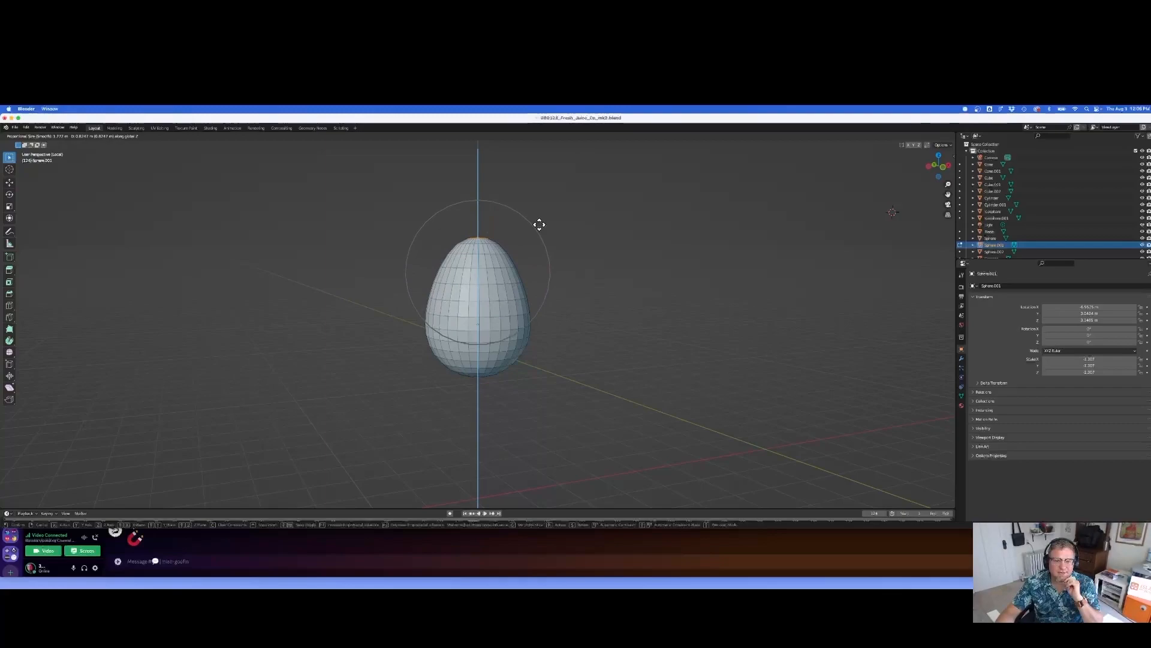
scroll(540, 224, "down", 1)
left_click(539, 224)
middle_click_drag(540, 286, 619, 315)
key("ctrl+z")
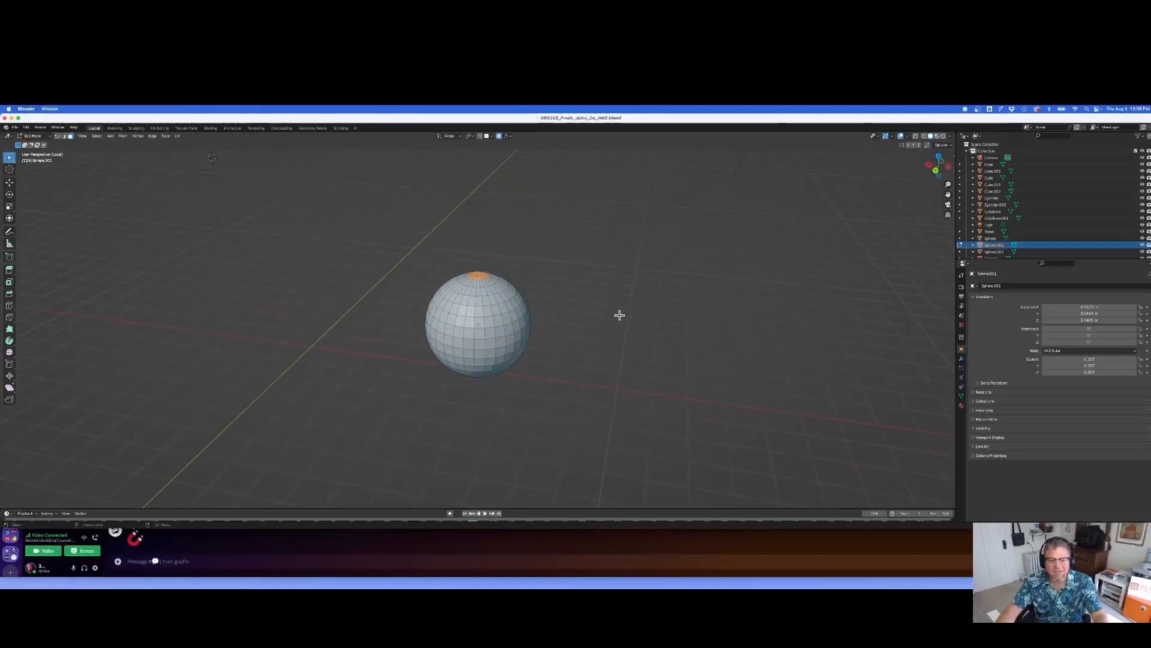
- Try stretching the sphere upward along Z again with the enlarged Smooth falloff radius, and undo the move
middle_click_drag(561, 285, 576, 250)
key("g")
key("z")
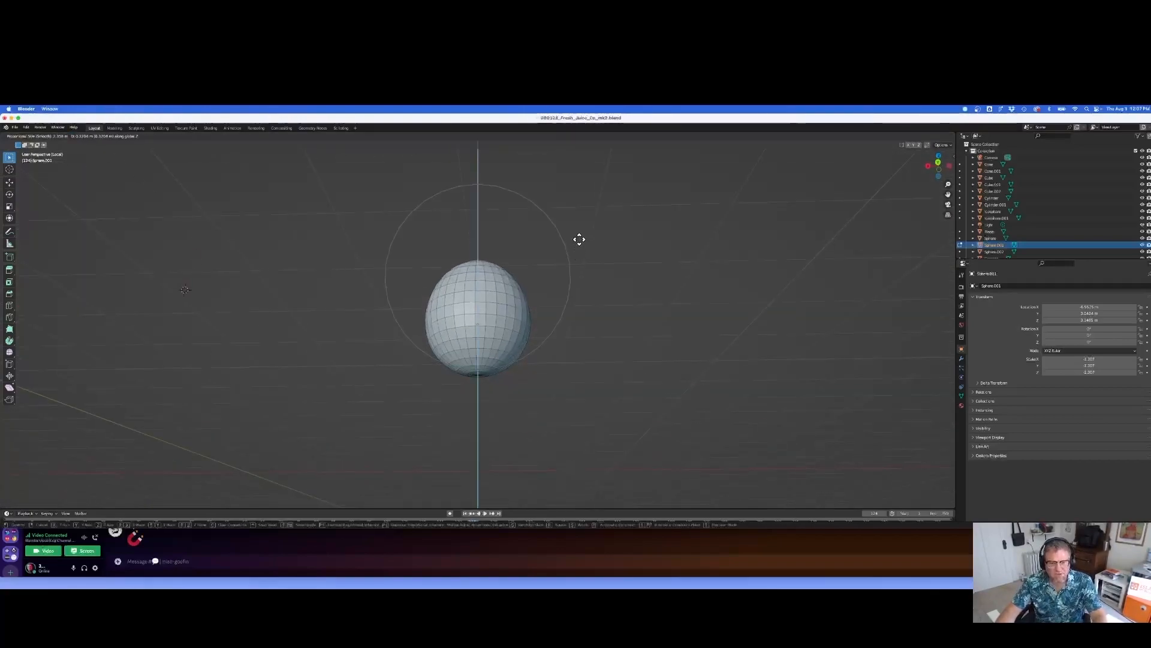
left_click(584, 213)
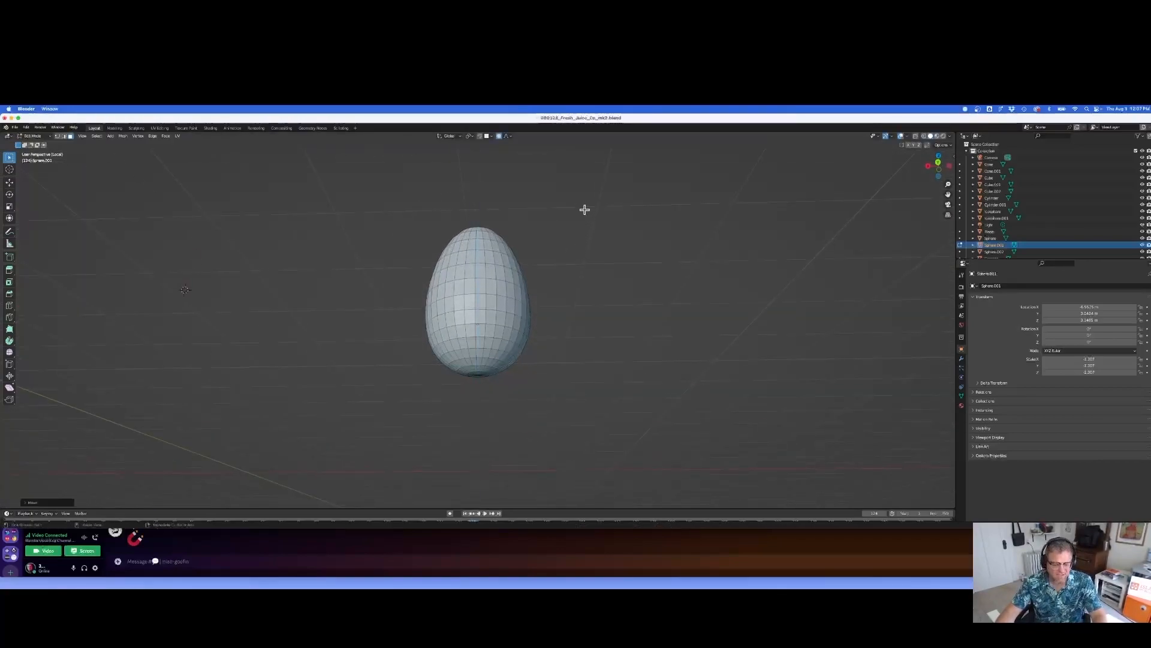
key("ctrl+z")
- Try raising the top faces along Z while repeatedly shrinking and growing the proportional influence radius, and undo the resulting egg shape
middle_click_drag(585, 210, 586, 236)
scroll(586, 236, "up", 1)
key("g")
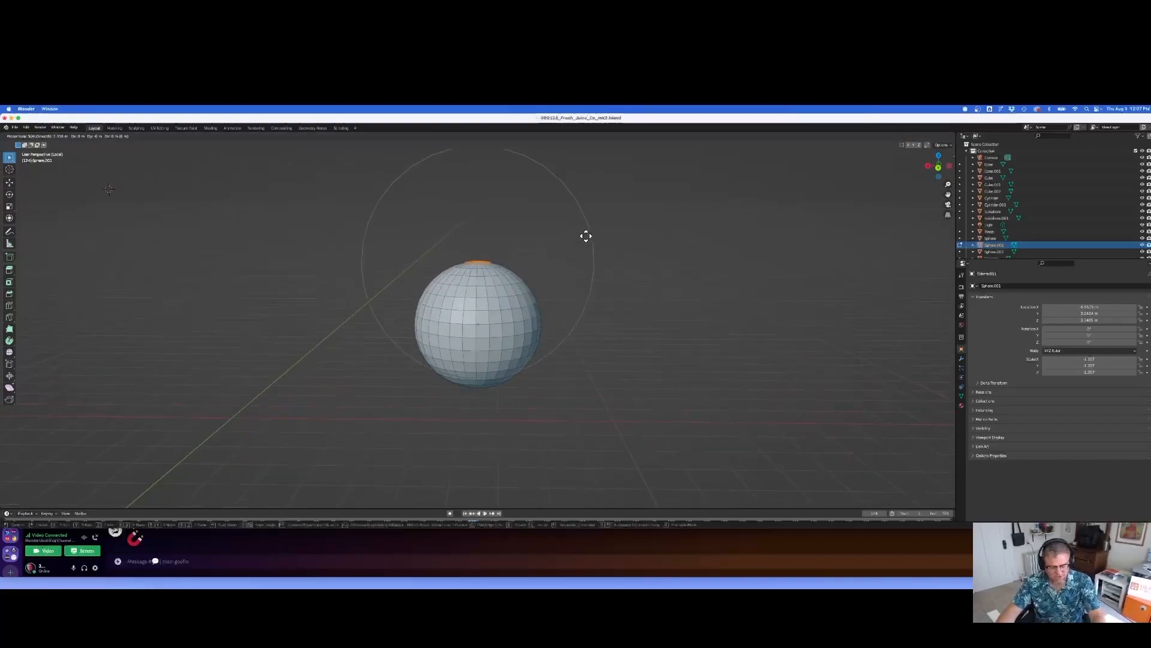
key("z")
scroll(593, 190, "up", 14)
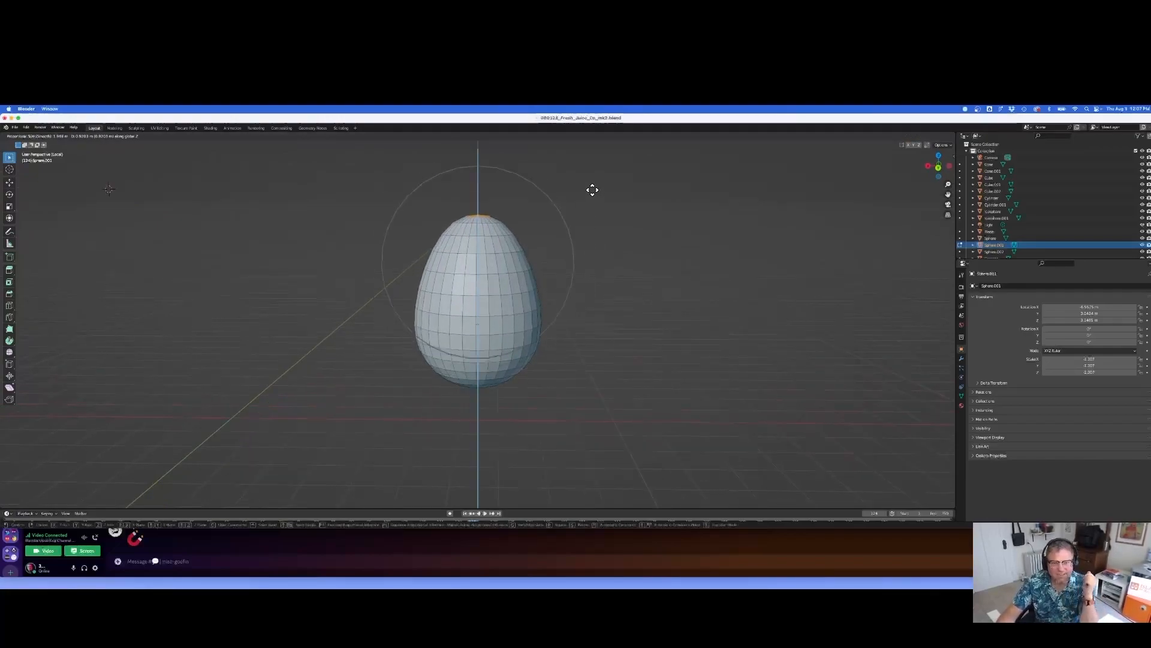
scroll(592, 191, "up", 17)
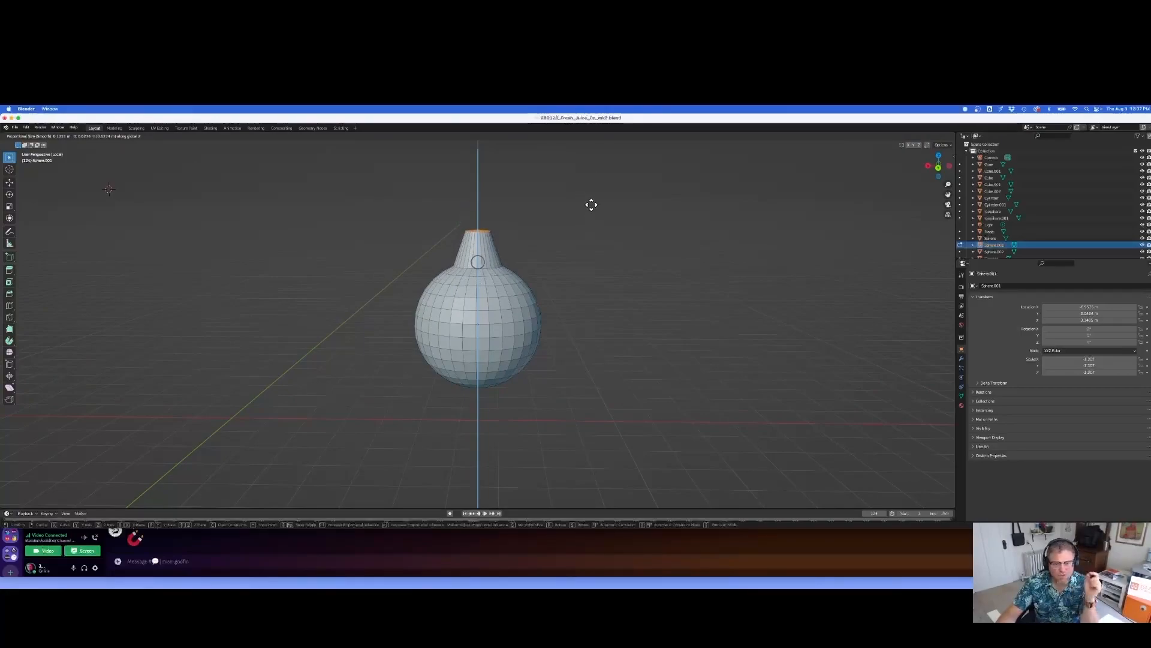
scroll(591, 204, "down", 20)
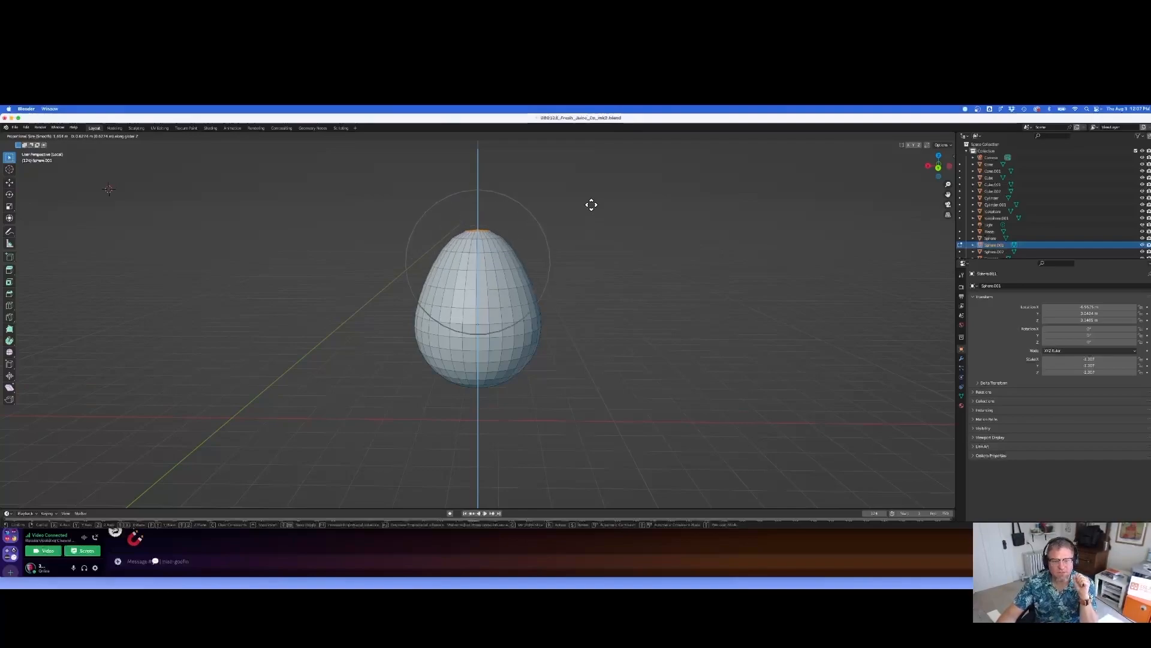
scroll(592, 205, "up", 18)
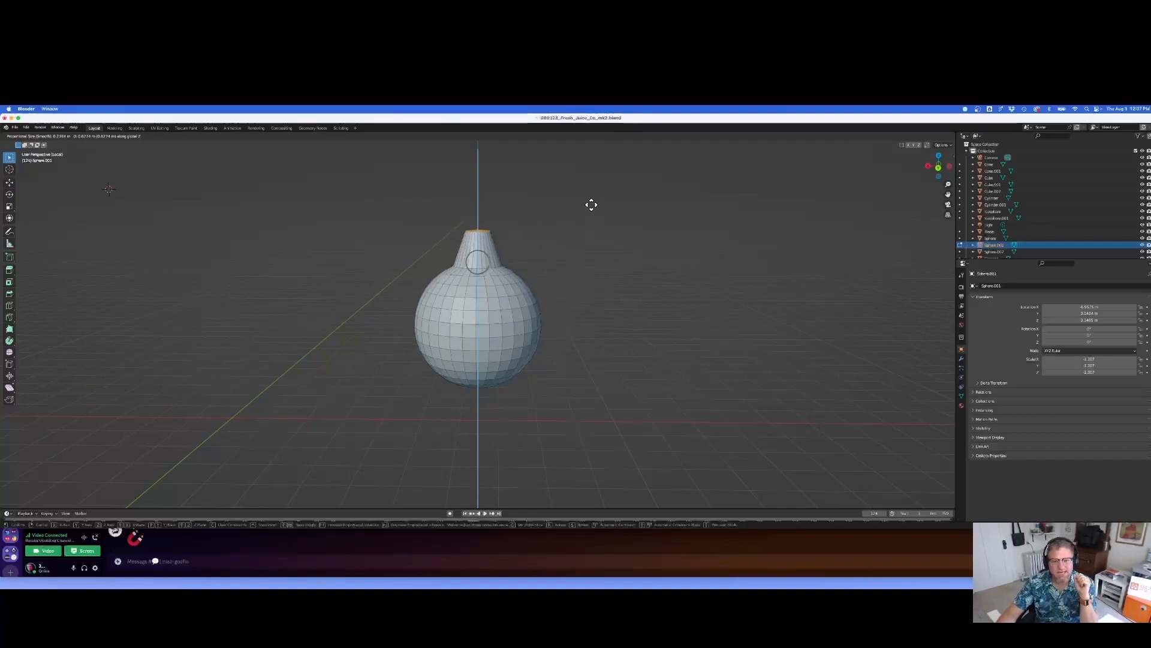
scroll(592, 205, "down", 16)
scroll(591, 205, "up", 17)
scroll(591, 204, "down", 16)
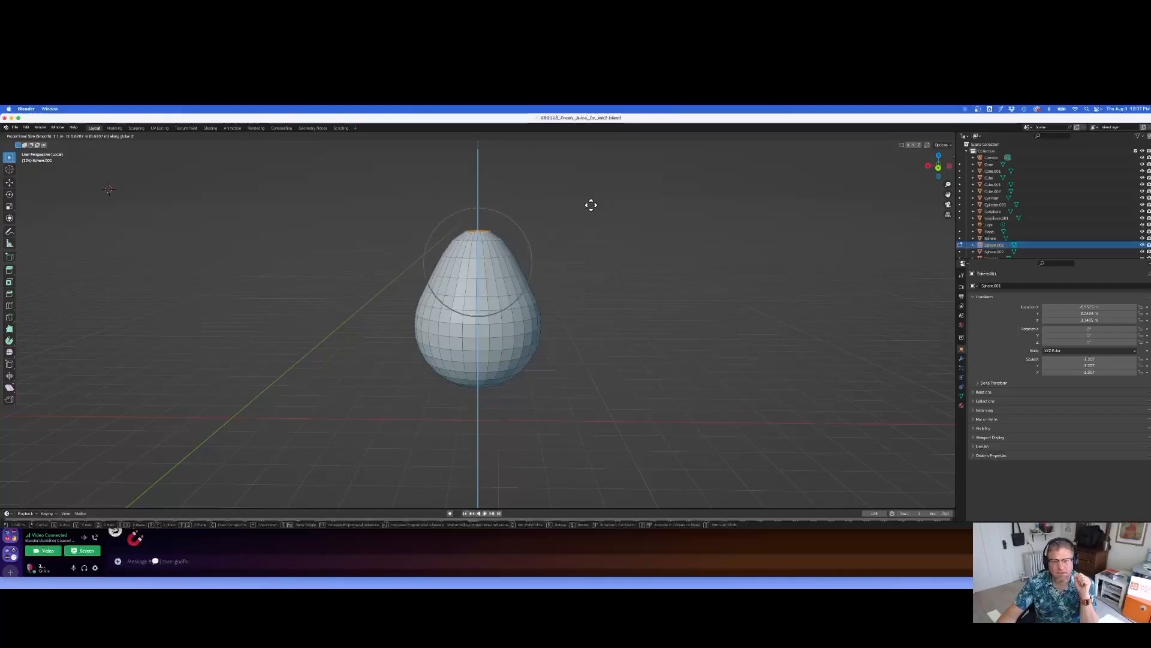
left_click(591, 204)
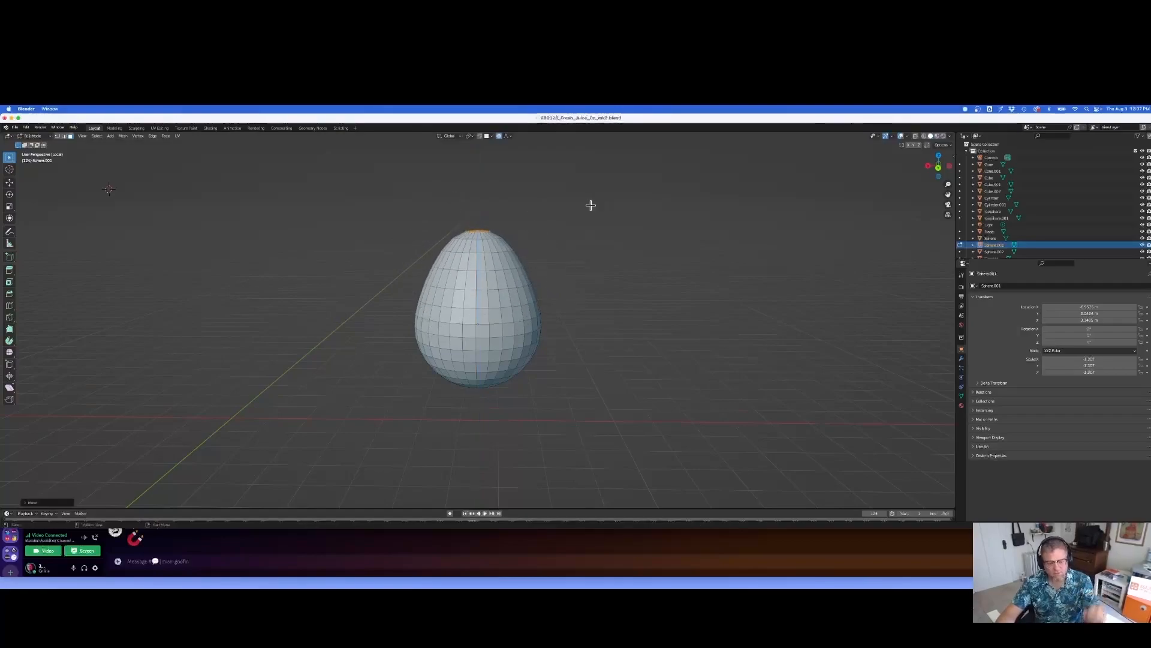
key("super+z")
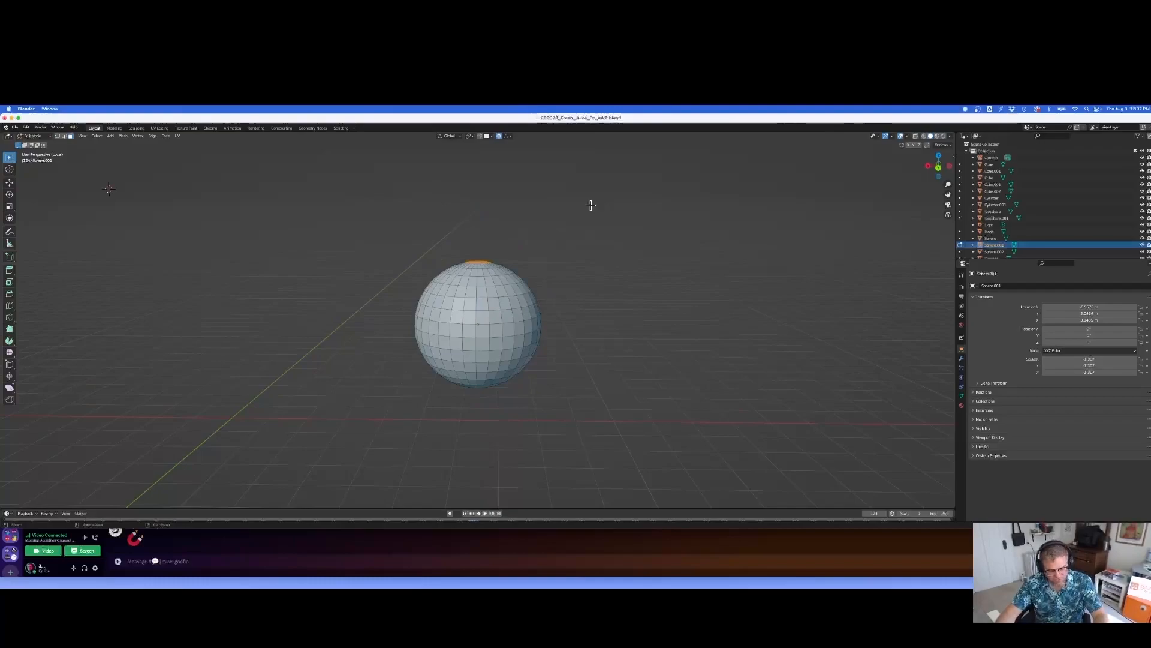
key("shift+o")
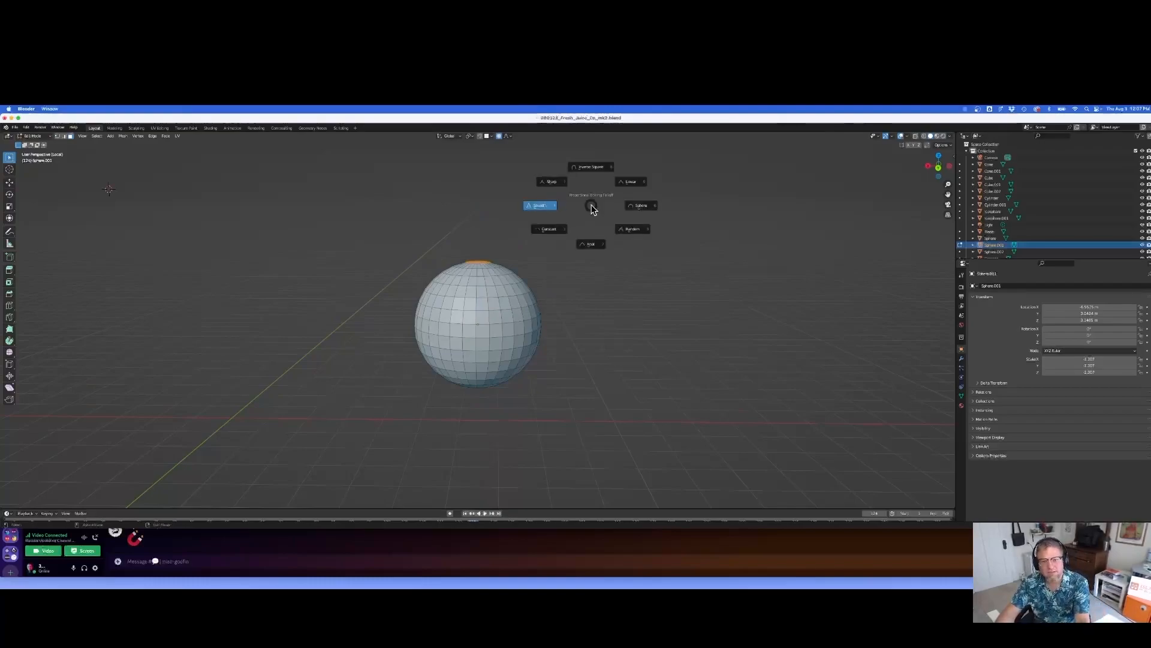
key("Escape")
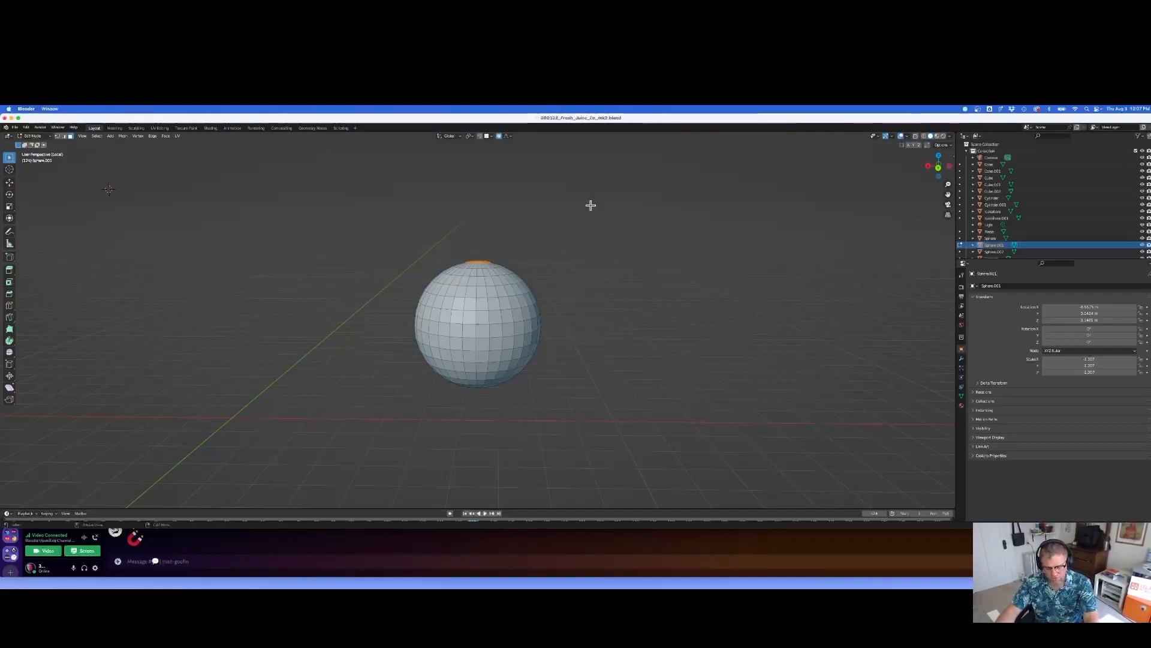
key("super+q")
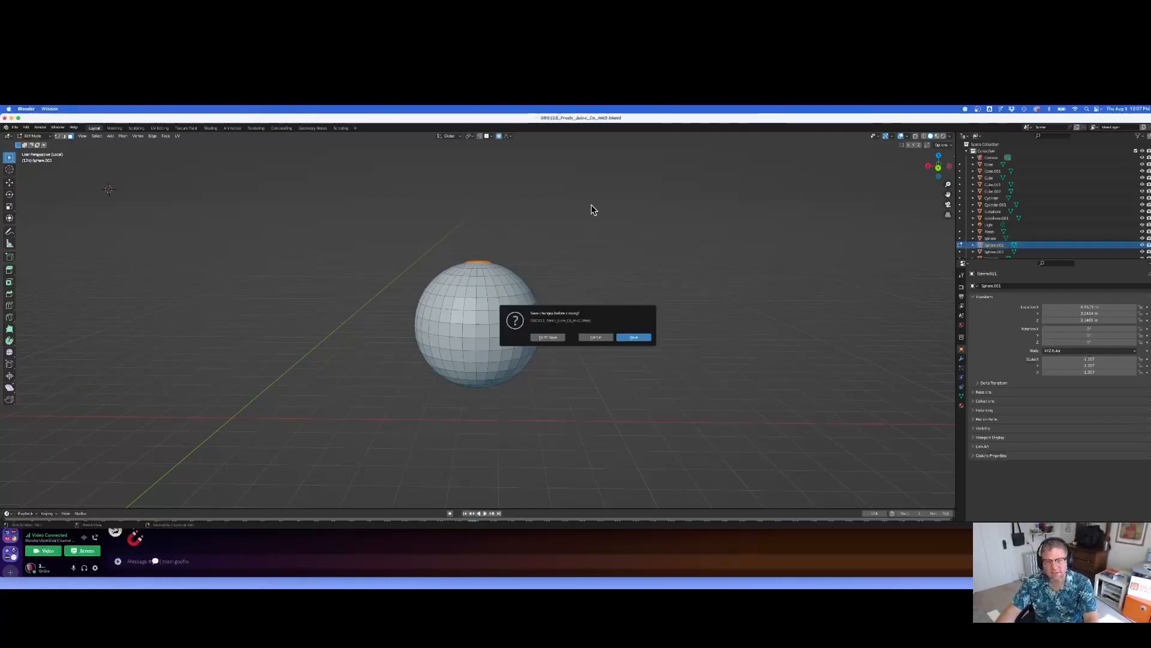
key("Escape")
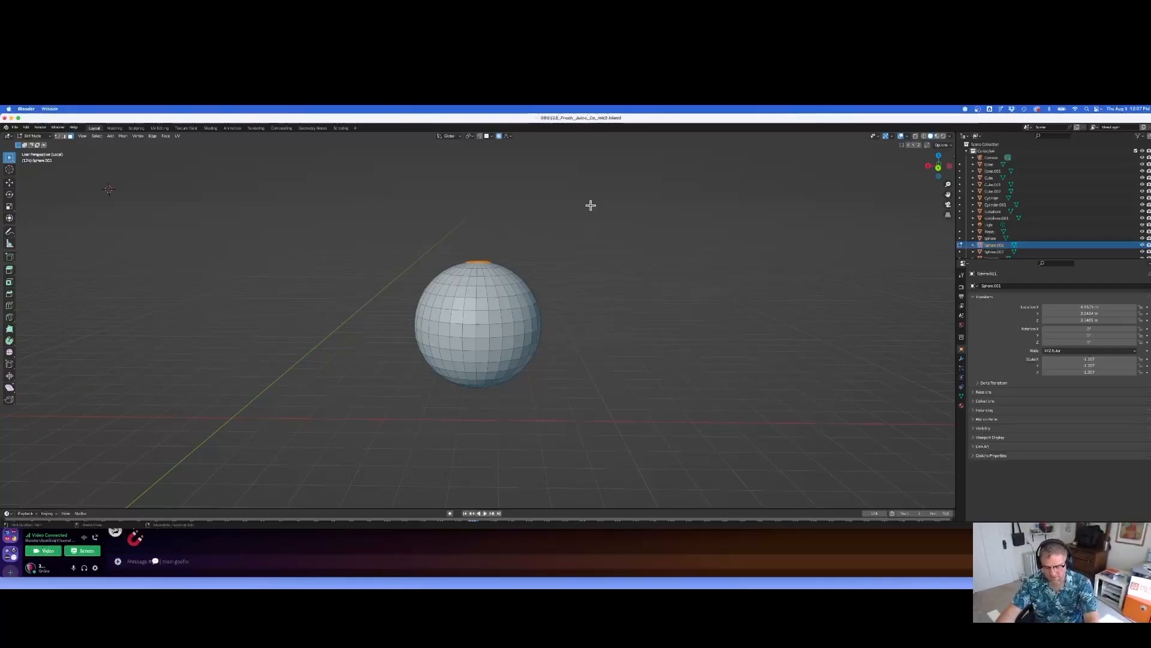
key("super+q")
key("Escape")
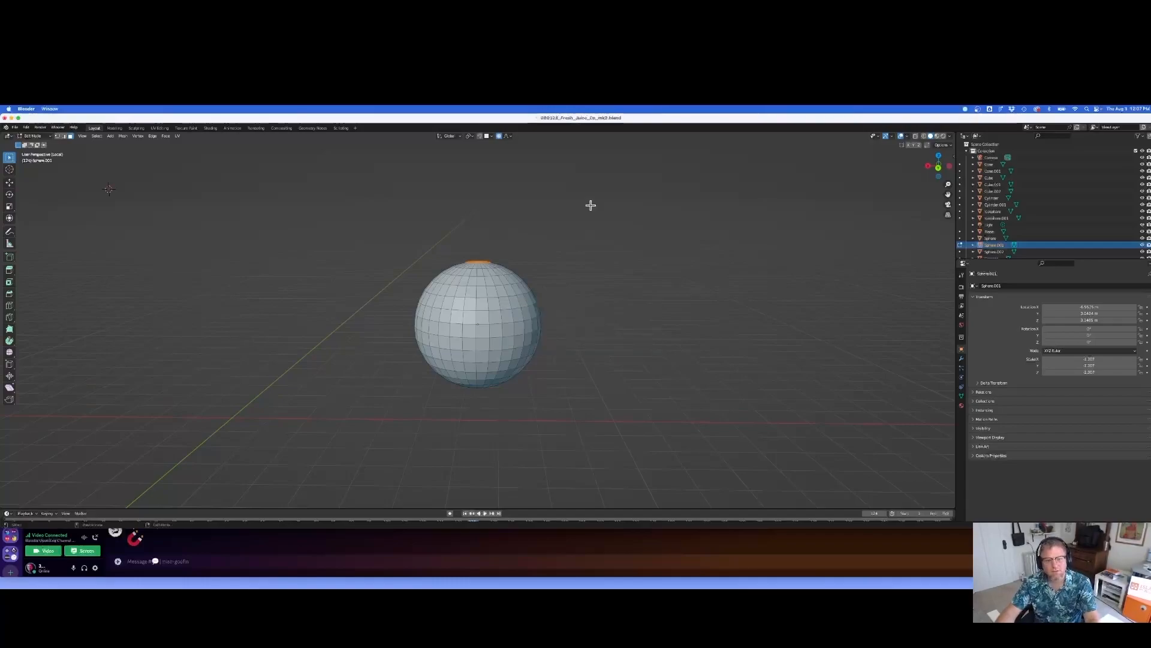
left_click(510, 137)
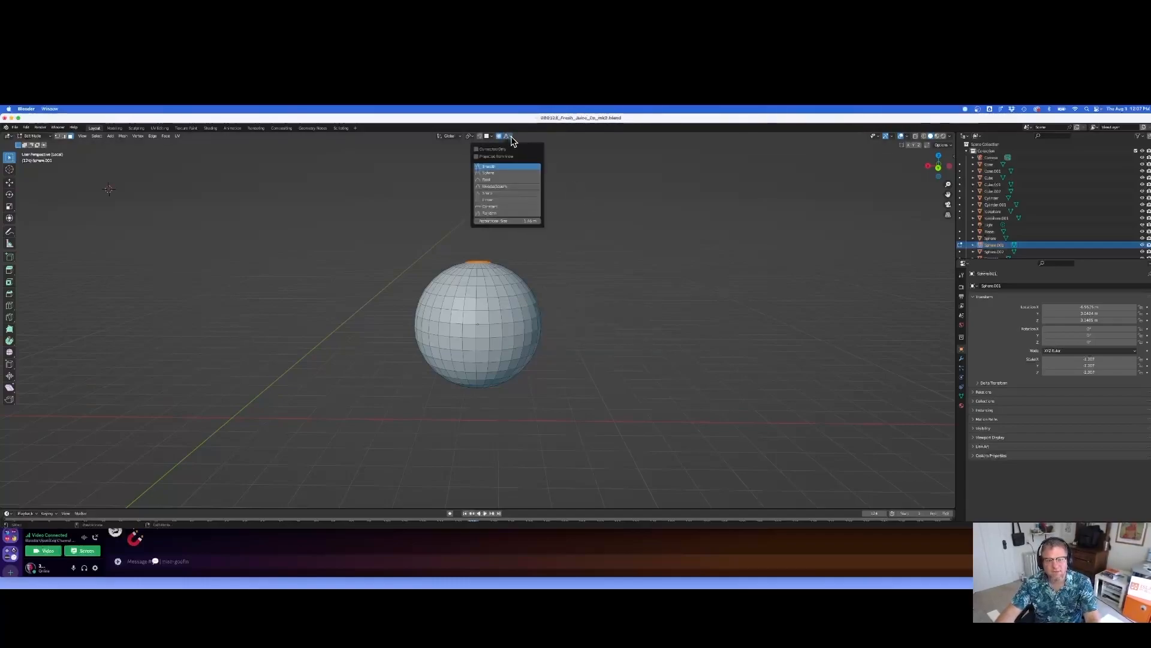
left_click(511, 140)
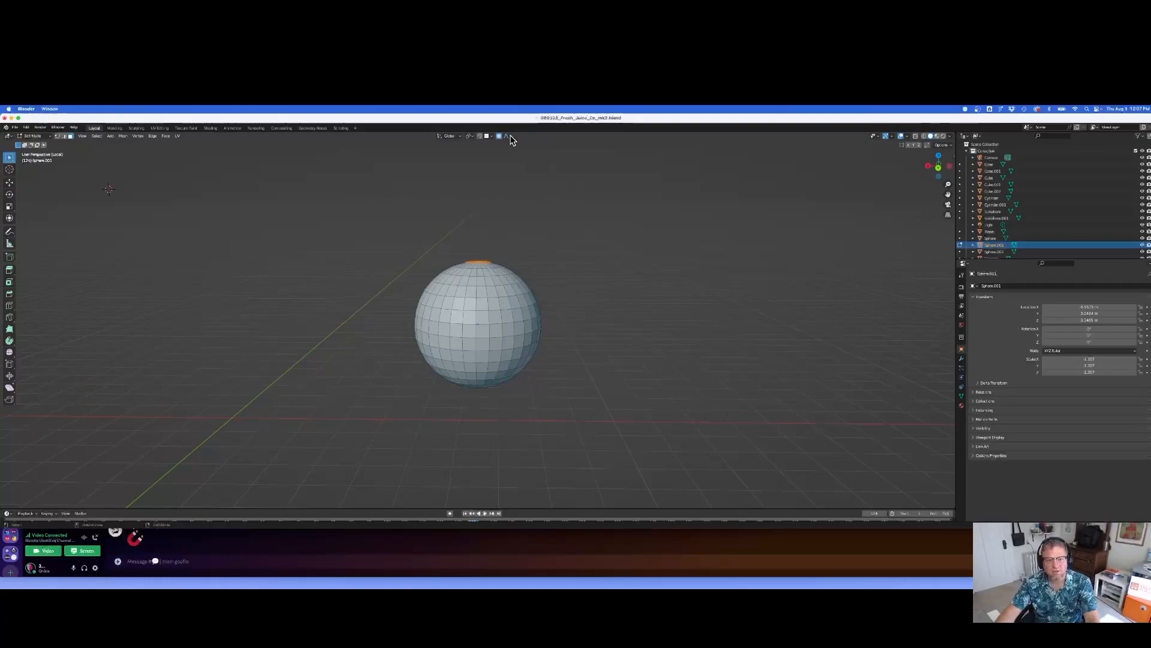
left_click(509, 137)
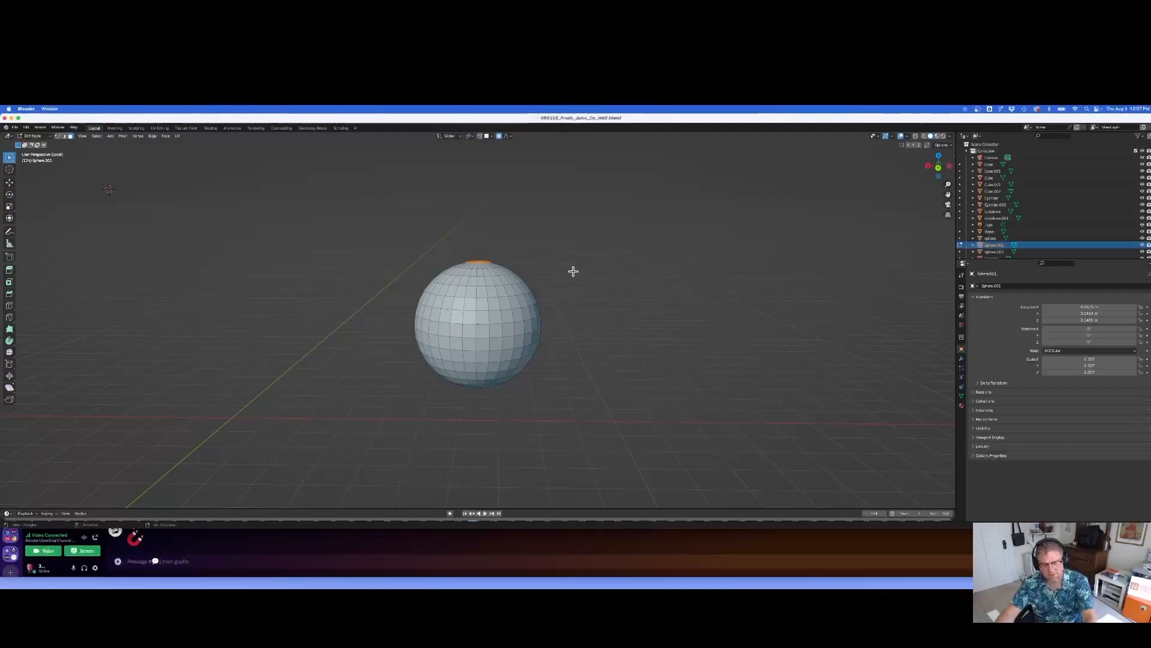
- Try raising the top faces along Z while cycling through the proportional falloff types, finishing the move with Sharp falloff
key("g")
key("z")
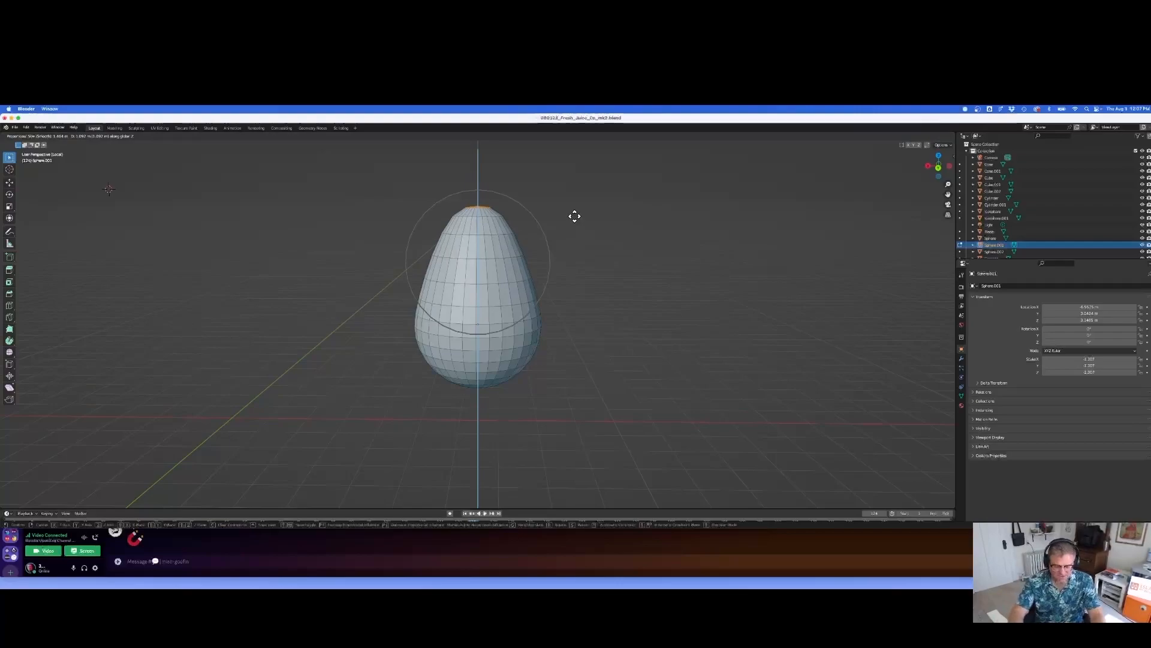
key("shift+o")
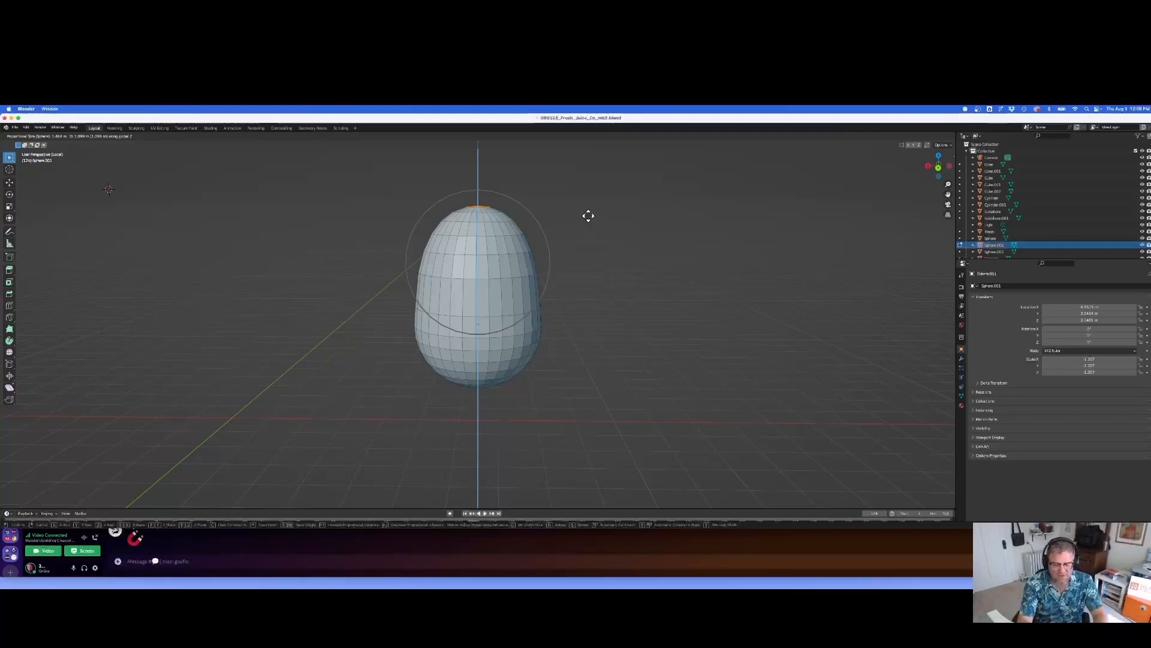
key("shift+o")
key("shift+o")
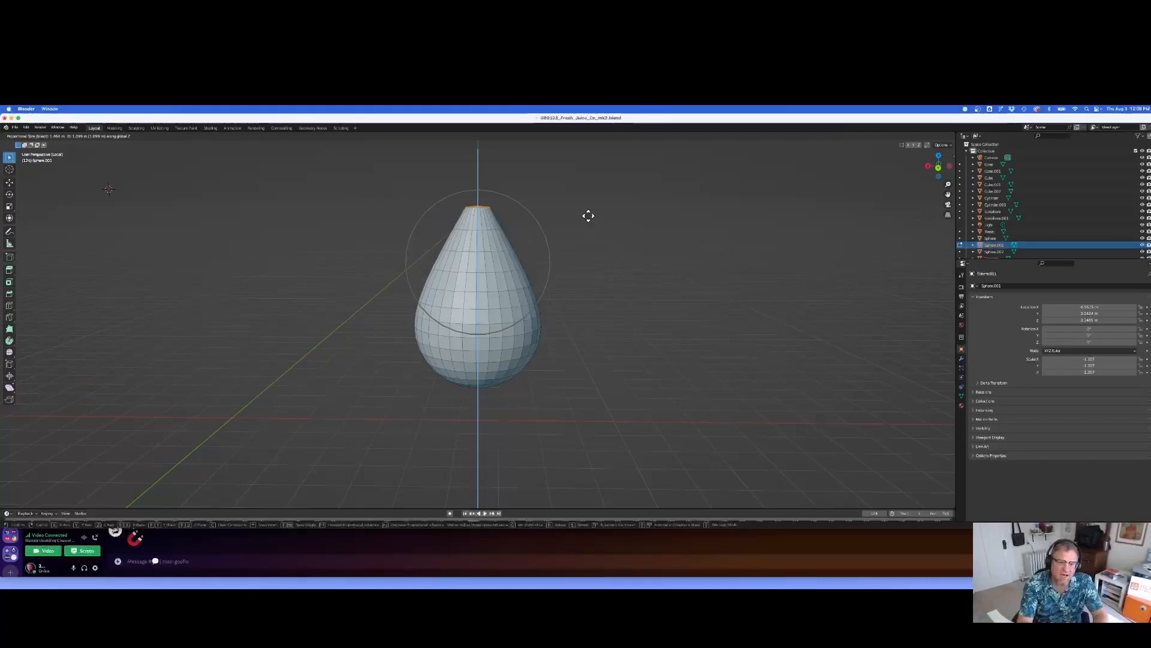
key("shift+o")
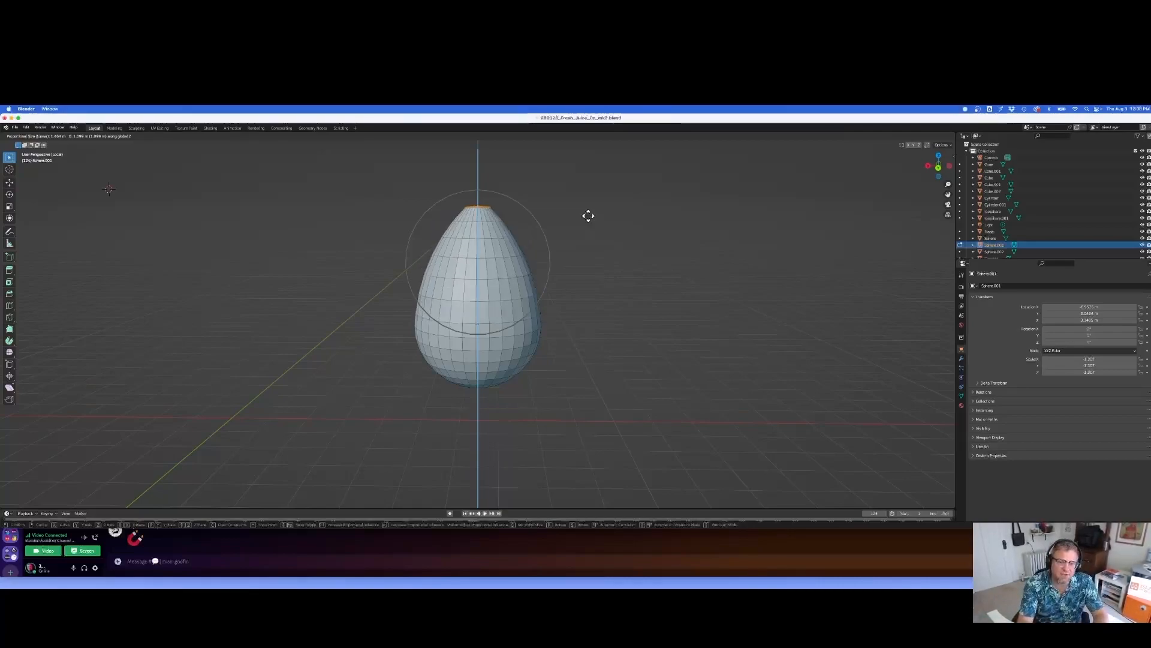
key("shift+o")
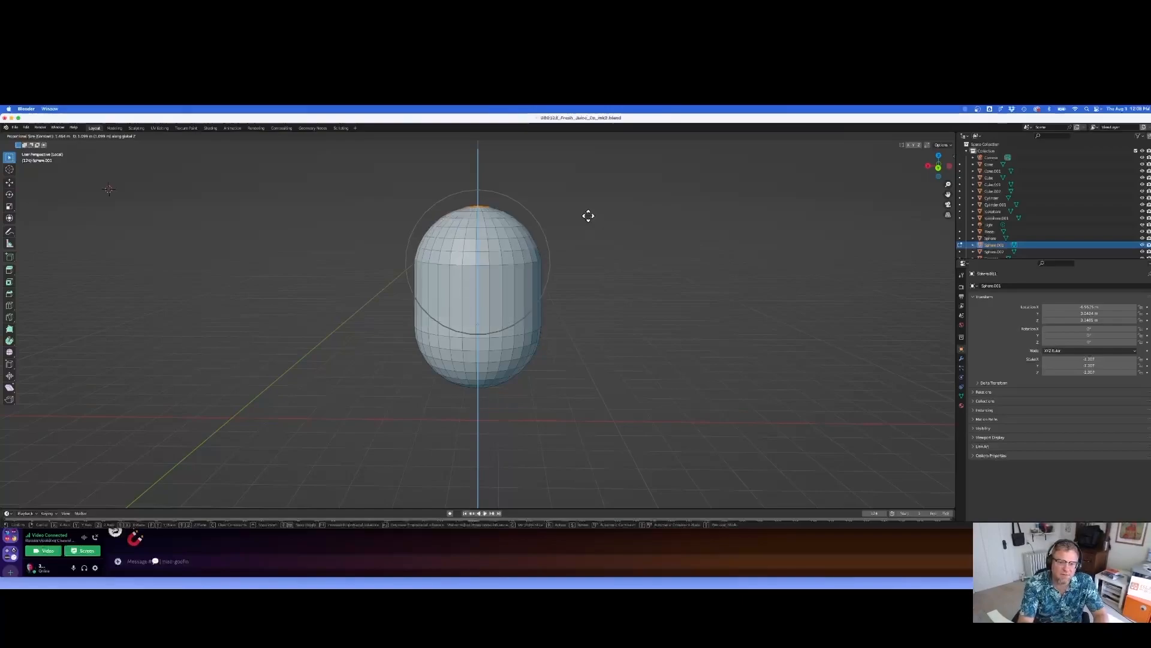
key("shift+o")
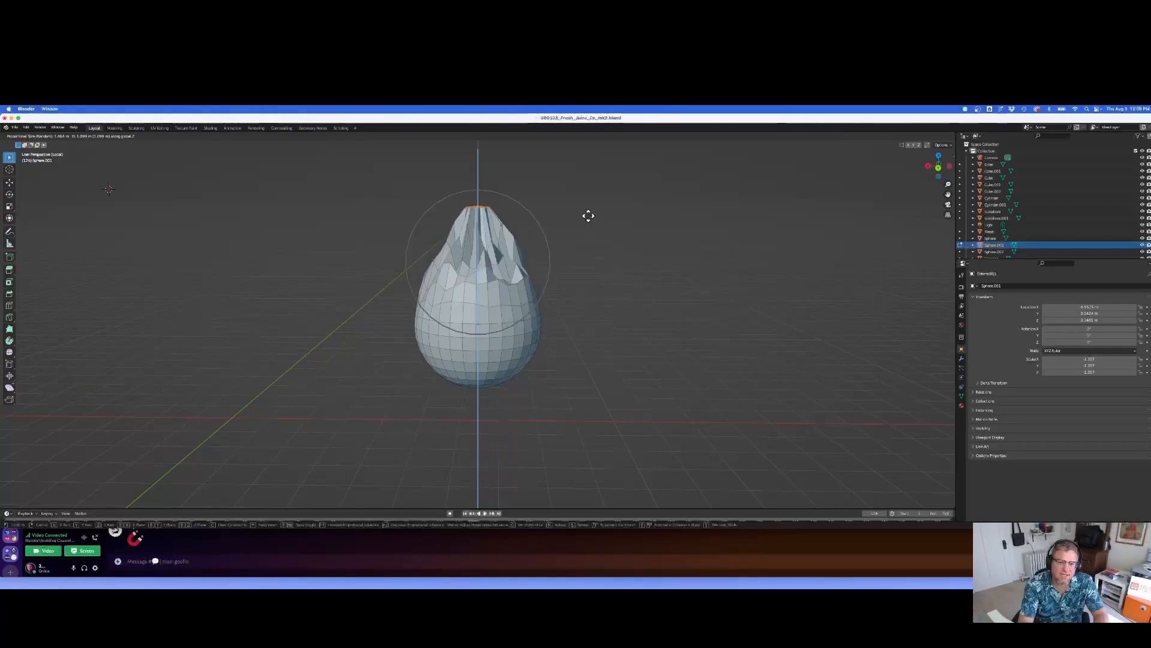
key("shift+o")
key("shift+o")
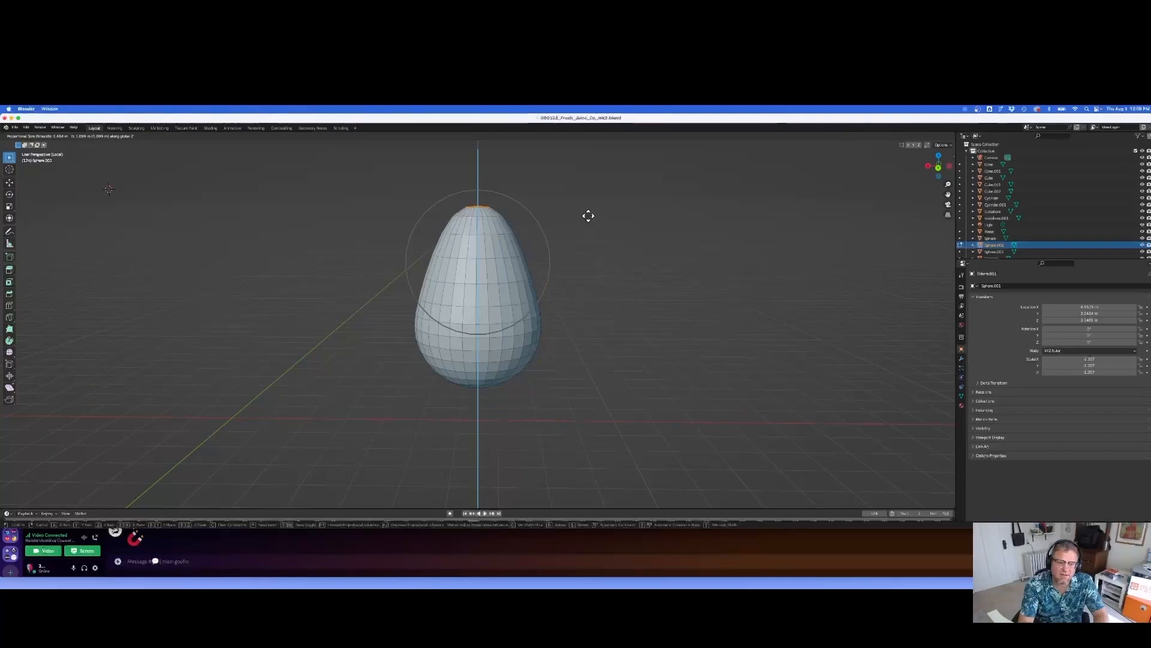
key("shift+o")
key("shift+o")
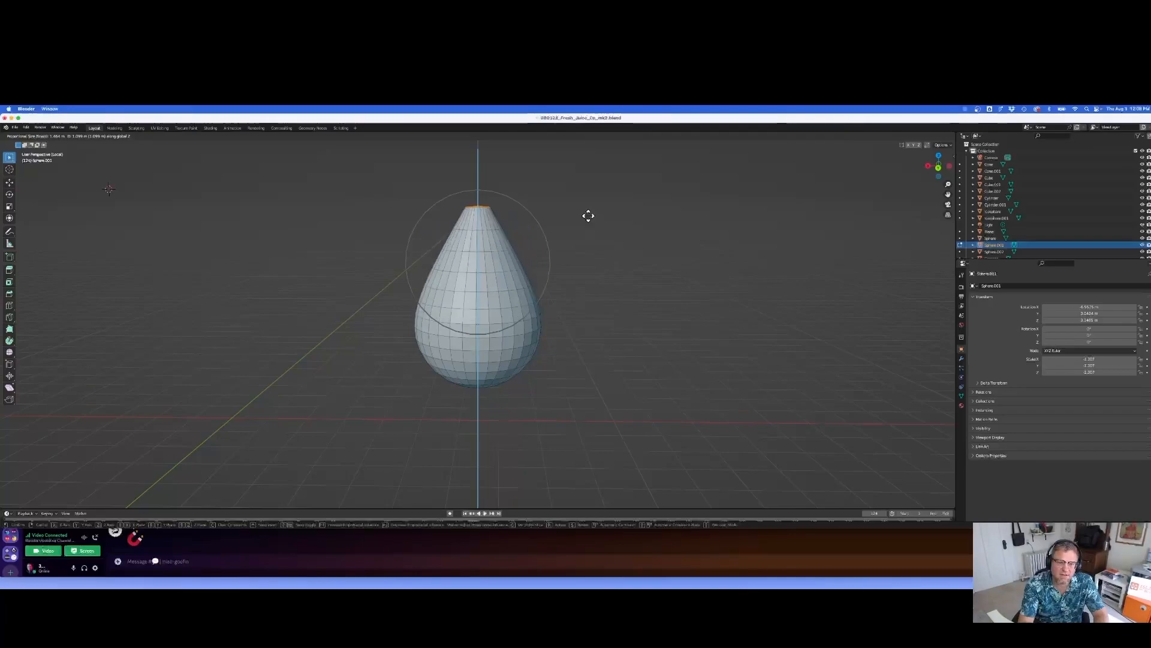
left_click(588, 216)
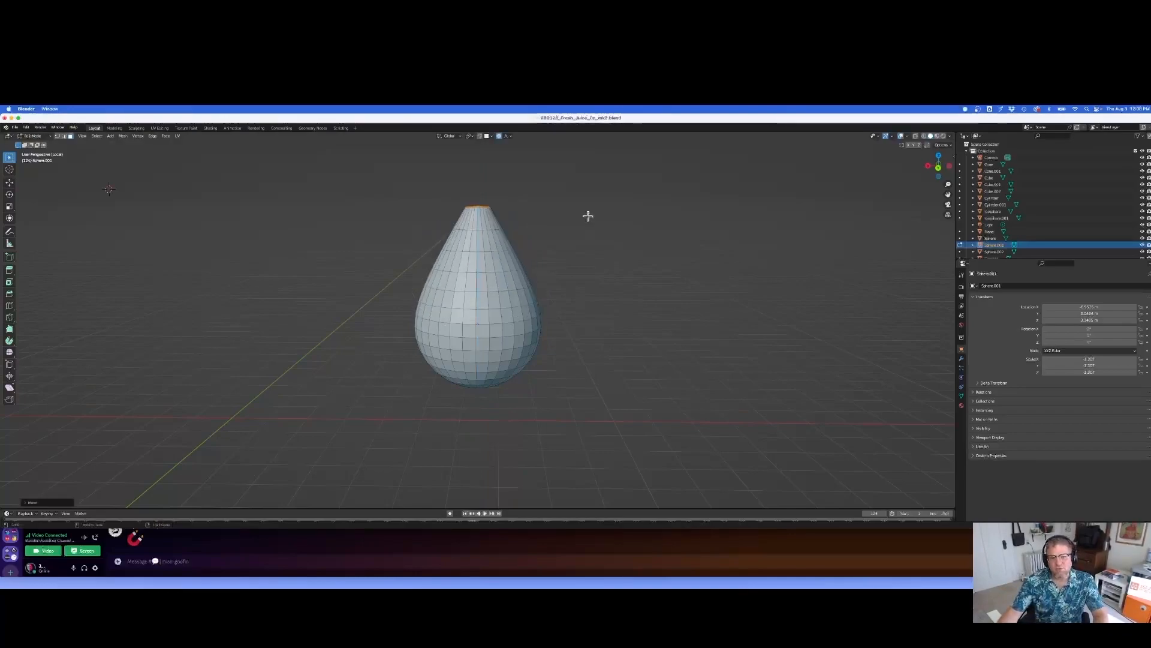
- Try Random proportional falloff and lower the top faces along Z to form a jagged rim
left_click(512, 136)
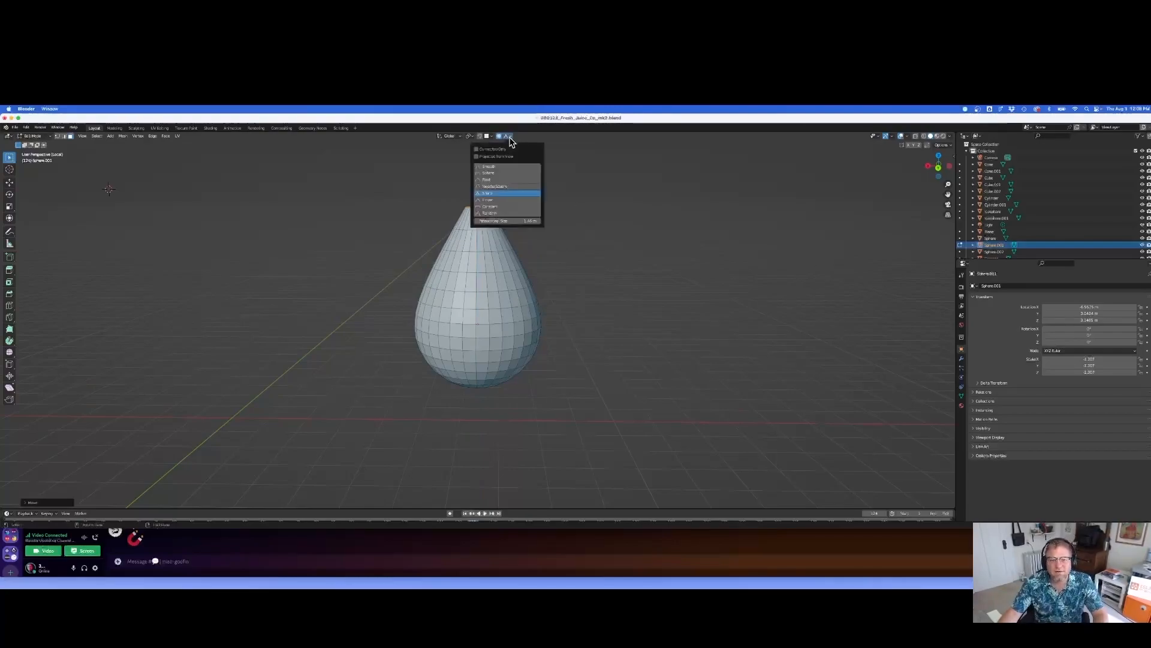
left_click(490, 214)
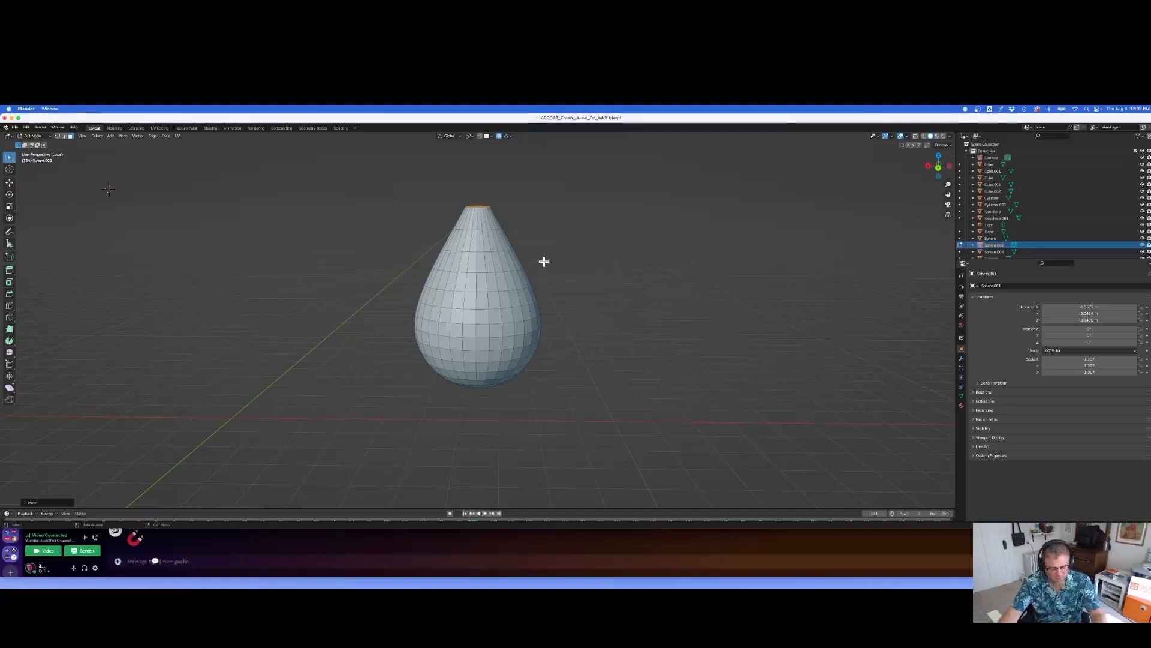
key("g")
key("z")
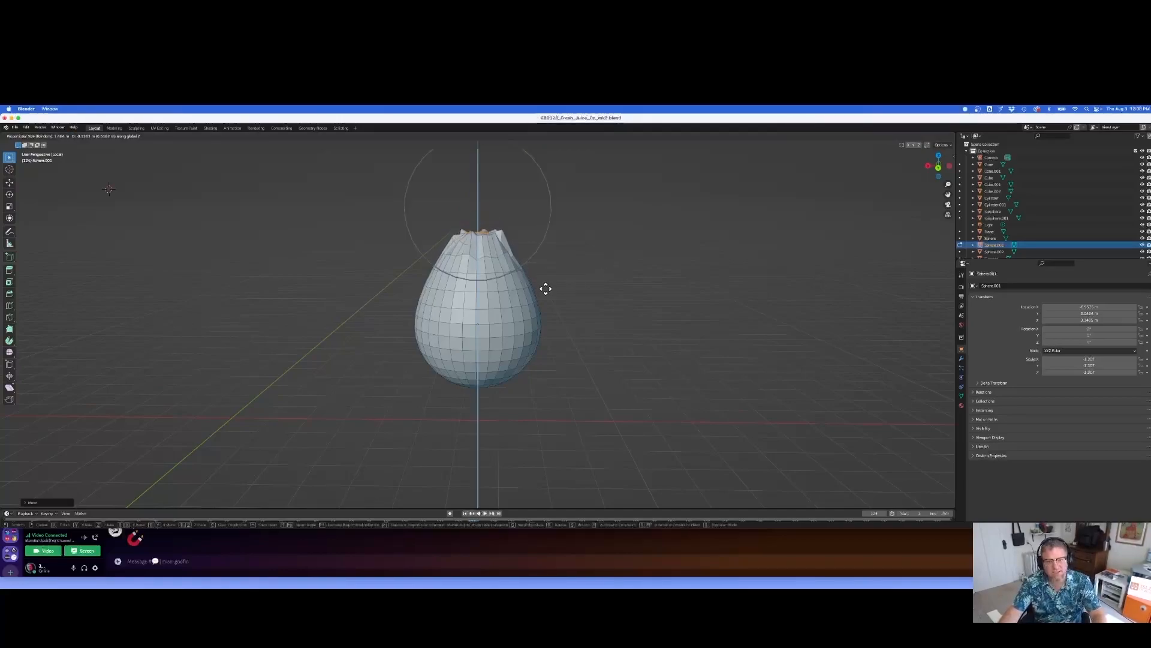
left_click(545, 297)
- Inspect the jagged rim from several angles, in X-ray and in both Object Mode and Edit Mode
middle_click_drag(545, 296, 676, 305)
key("alt+z")
key("alt+z")
key("Tab")
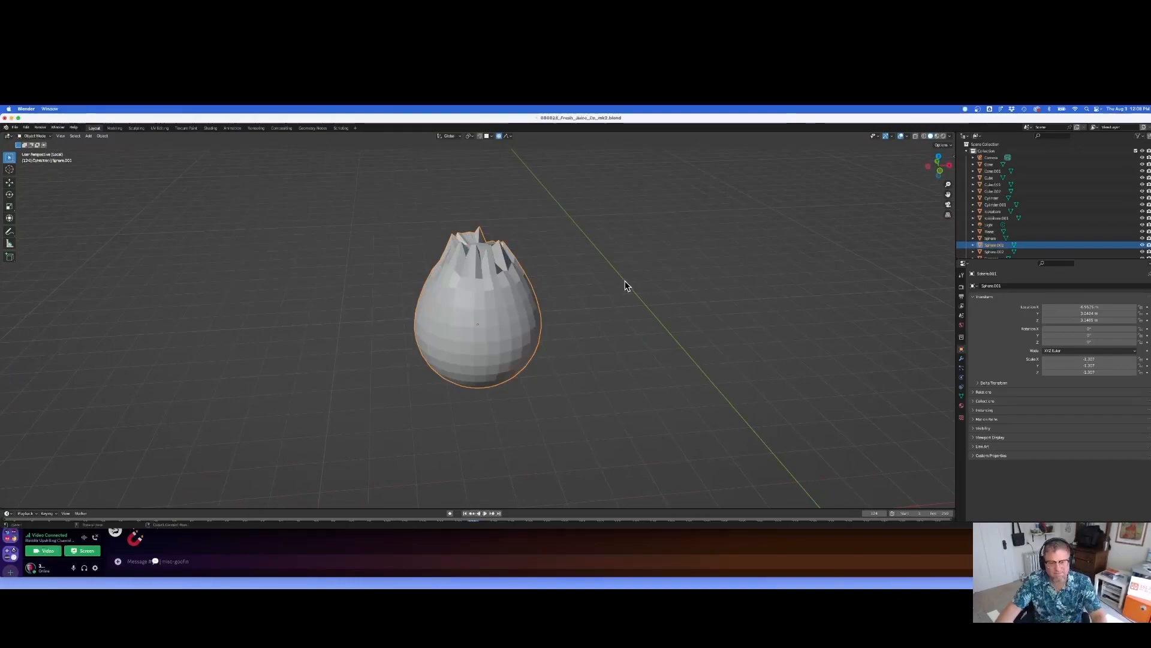
key("Tab")
key("Tab")
middle_click_drag(578, 326, 509, 343)
key("Tab")
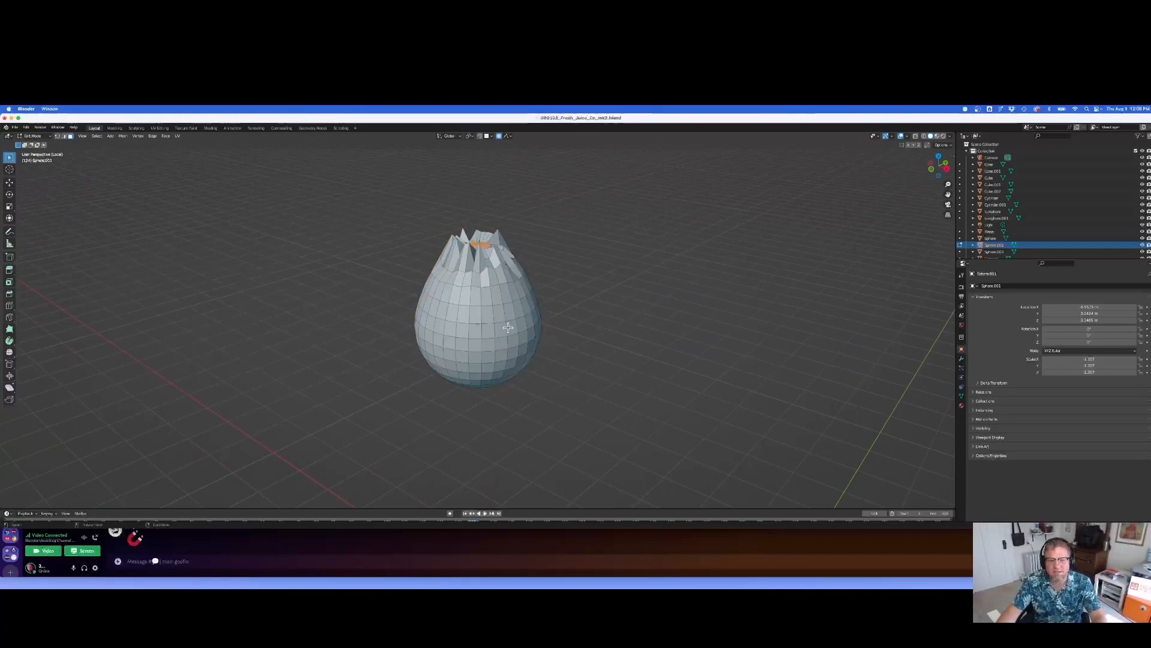
- Undo the Random and Sharp falloff moves to restore the original sphere
key("ctrl+z")
key("ctrl+z")
key("ctrl+z")
key("ctrl+z")
key("ctrl+z")
key("ctrl+z")
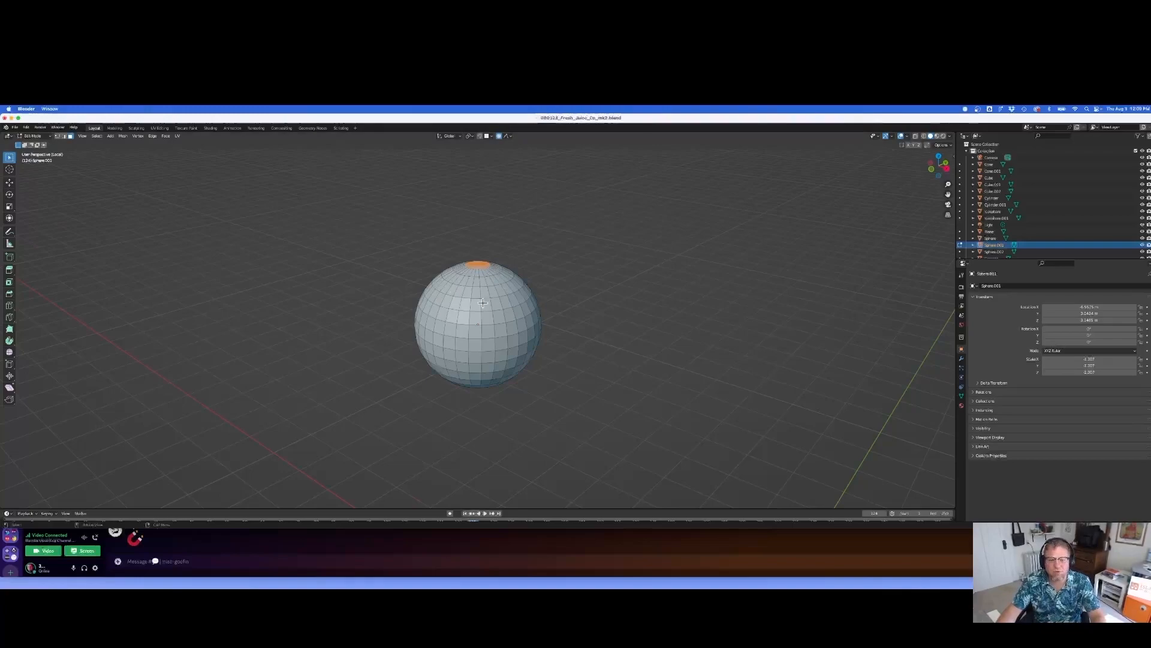
- Try raising the top faces along Z with Smooth falloff, first shrinking and then enlarging the influence radius
left_click(512, 137)
left_click(513, 165)
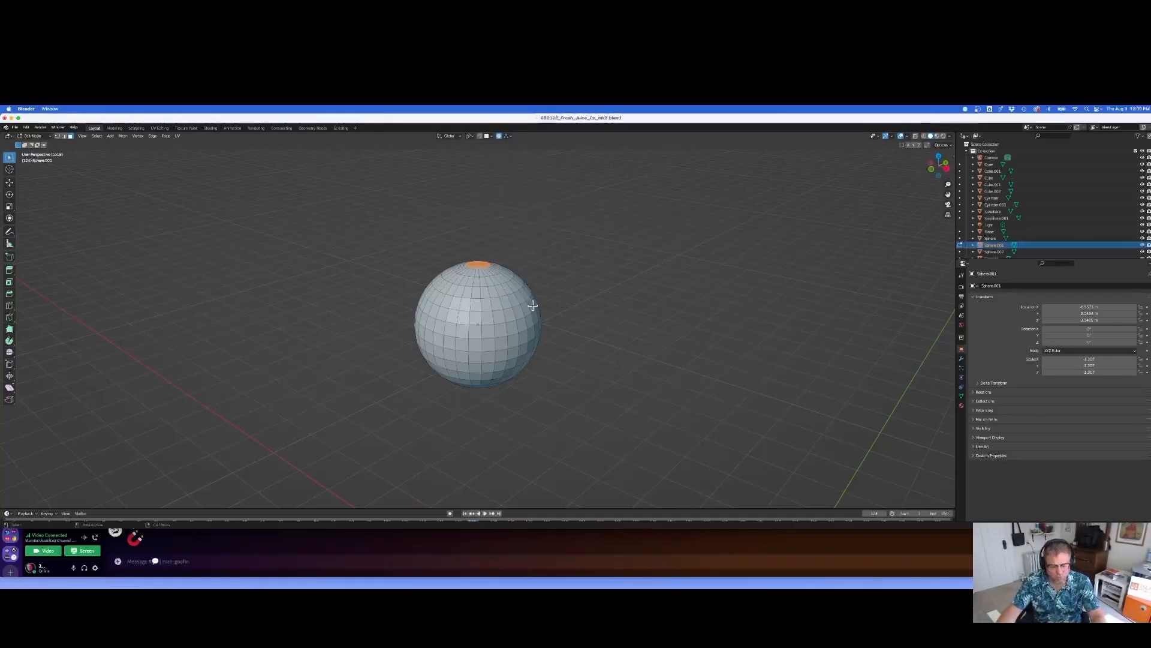
key("g")
key("z")
scroll(549, 233, "up", 5)
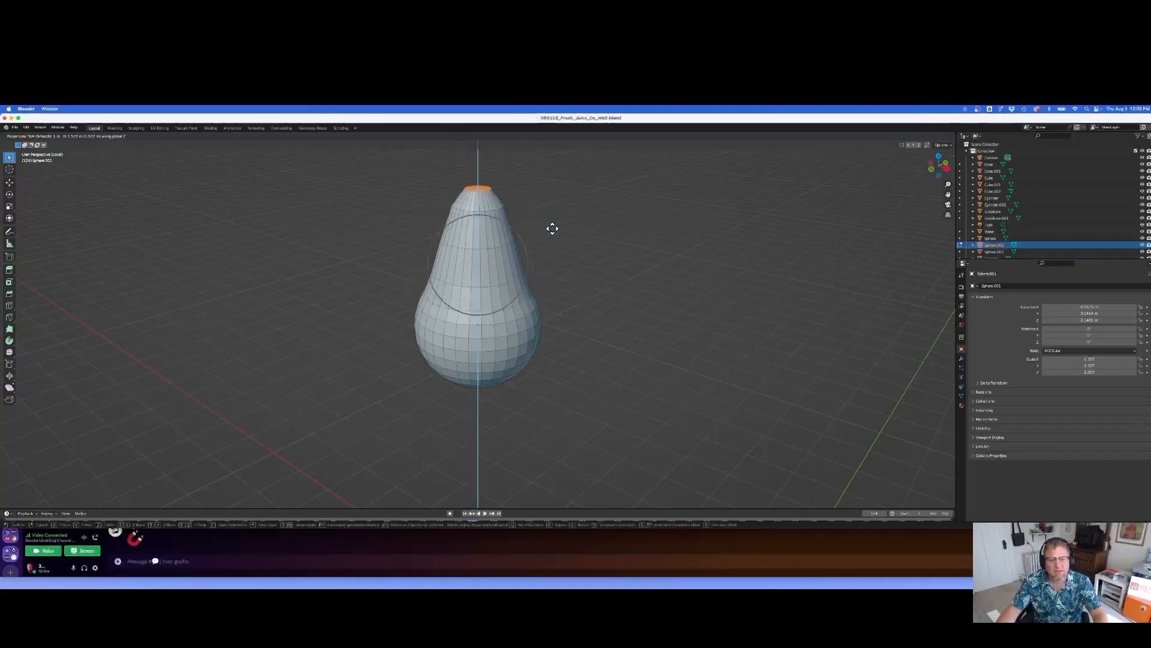
scroll(552, 228, "down", 10)
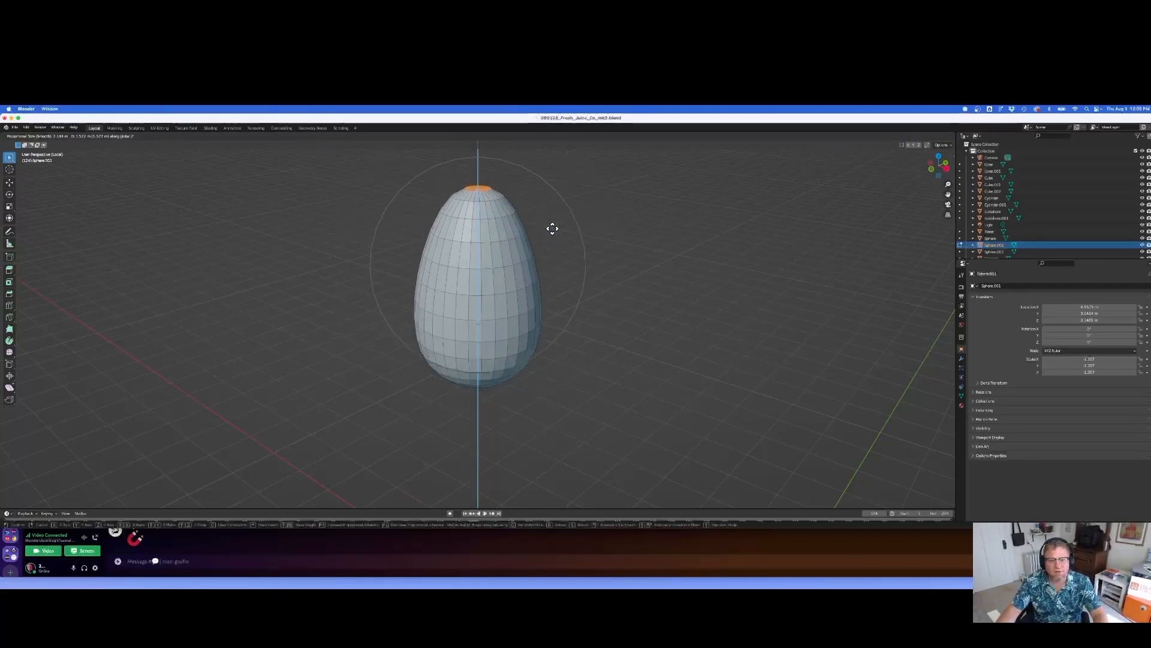
- Try the falloff types repeatedly on the raised top faces with the enlarged radius, ending on Constant, and cancel the move
key("shift+o")
key("shift+o")
key("shift+o")
key("shift+o")
key("shift+o")
key("shift+o")
key("shift+o")
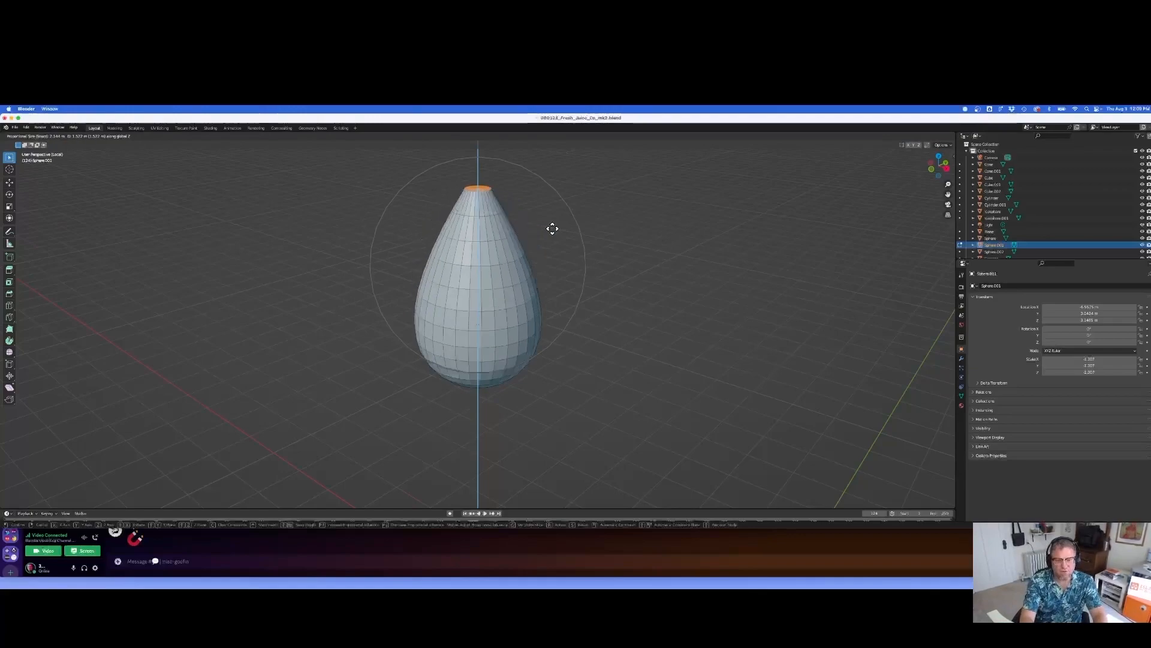
key("shift+o")
key("shift+o")
key("shift+o")
key("shift+o")
key("shift+o")
key("shift+o")
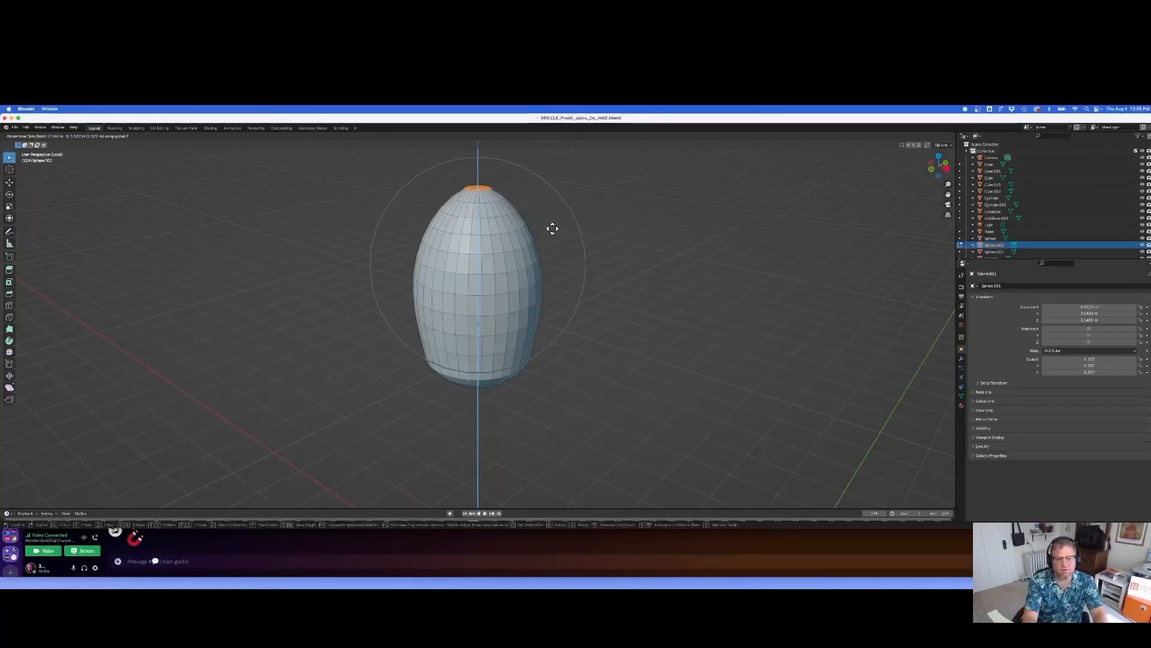
key("shift+o")
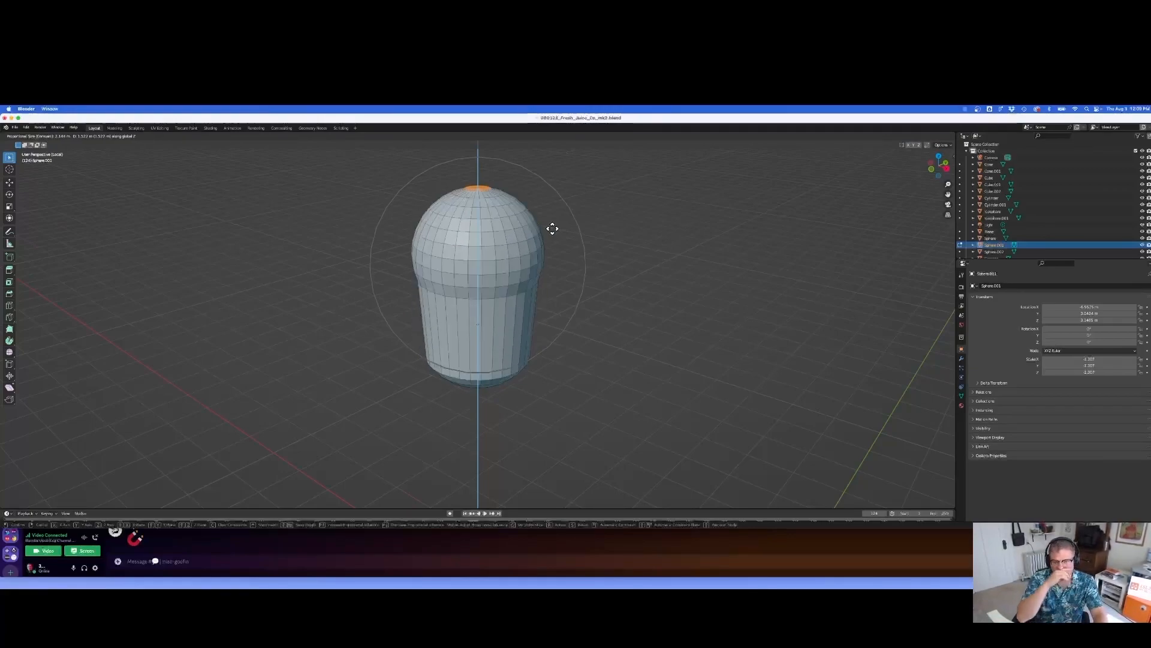
key("Escape")
- Deselect all of the sphere's faces and return to Object Mode
key("alt+a")
key("Tab")
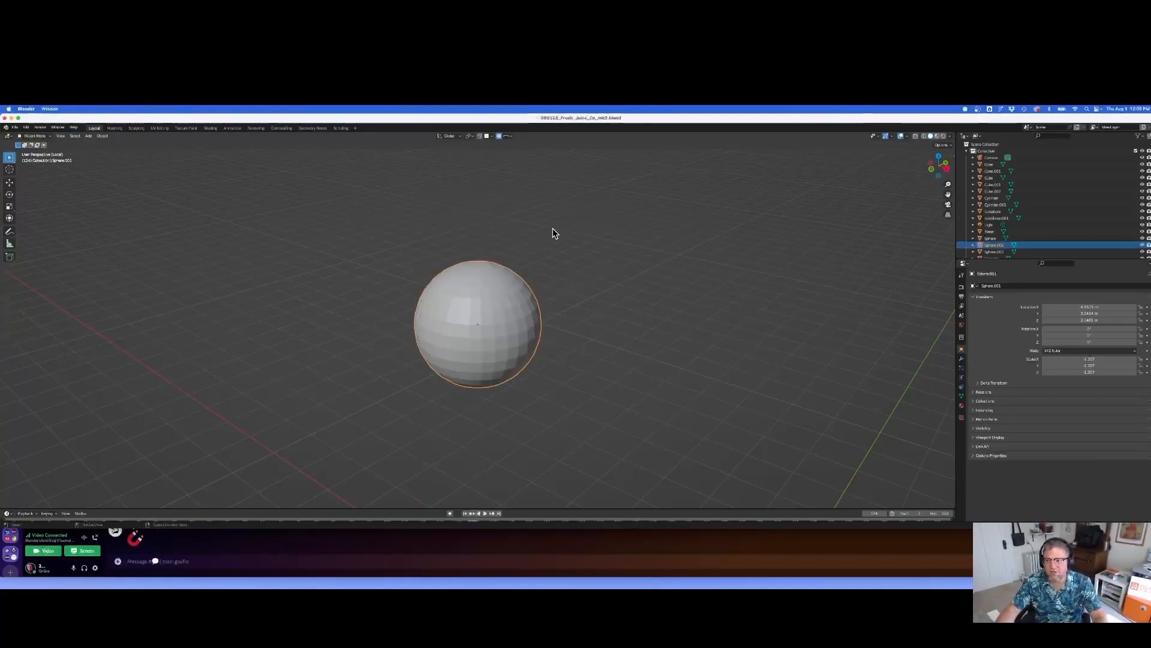